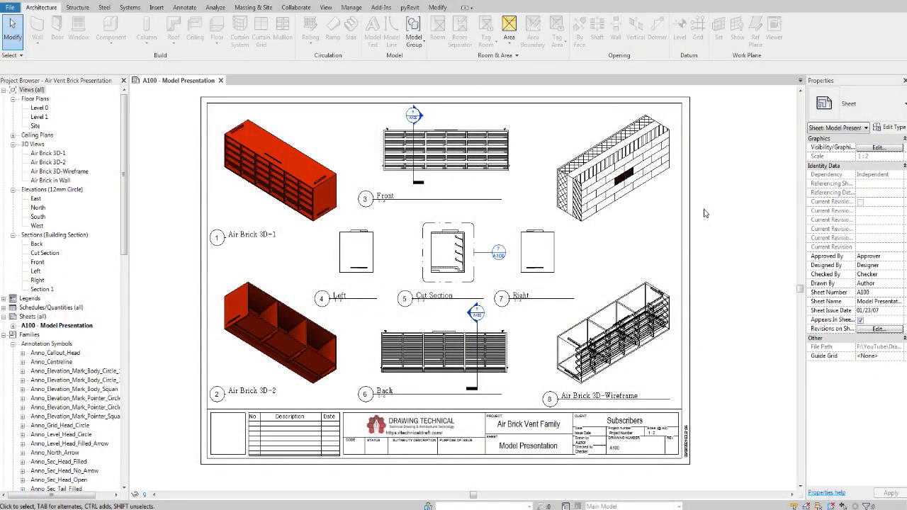
Step: Select the Air Brick 3D-1 viewport and bring the Left and Cut Section views into view
{"action": "scroll", "coordinate": [440, 336], "scroll_direction": "up", "scroll_amount": 2}
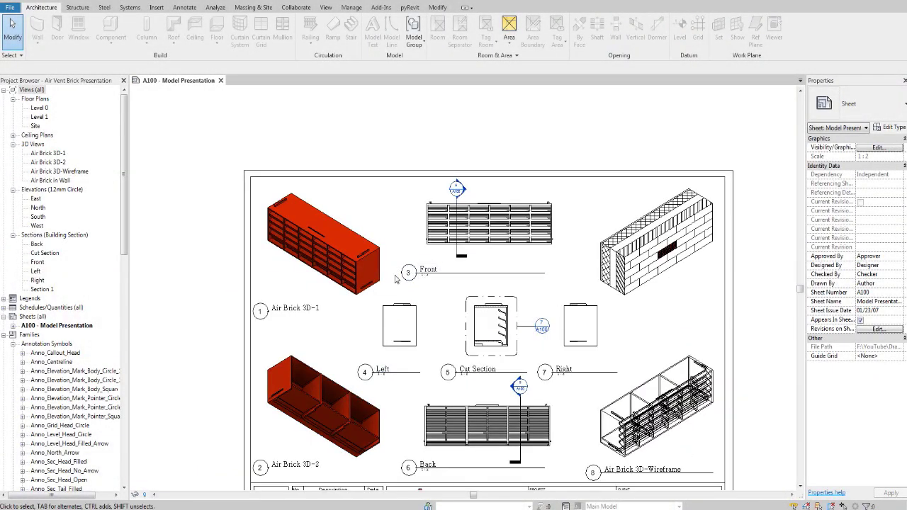
{"action": "scroll", "coordinate": [330, 254], "scroll_direction": "up", "scroll_amount": 4}
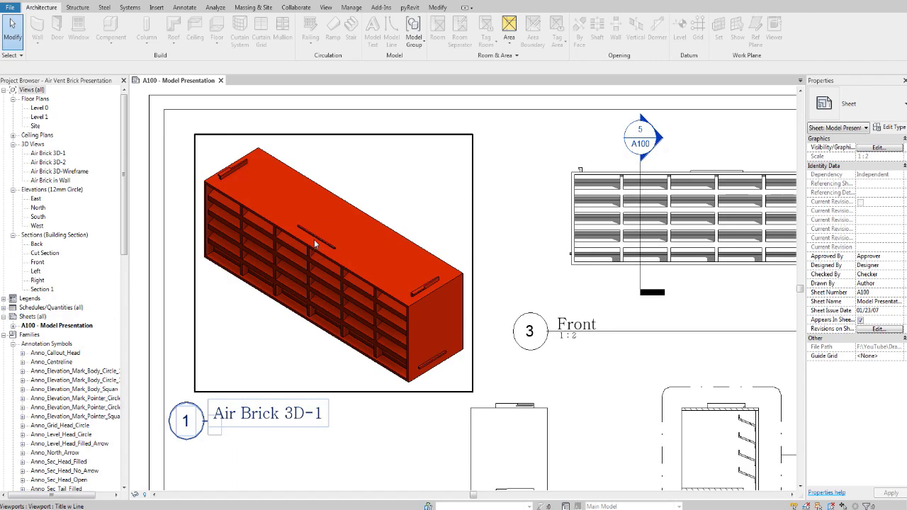
{"action": "left_click", "coordinate": [318, 261]}
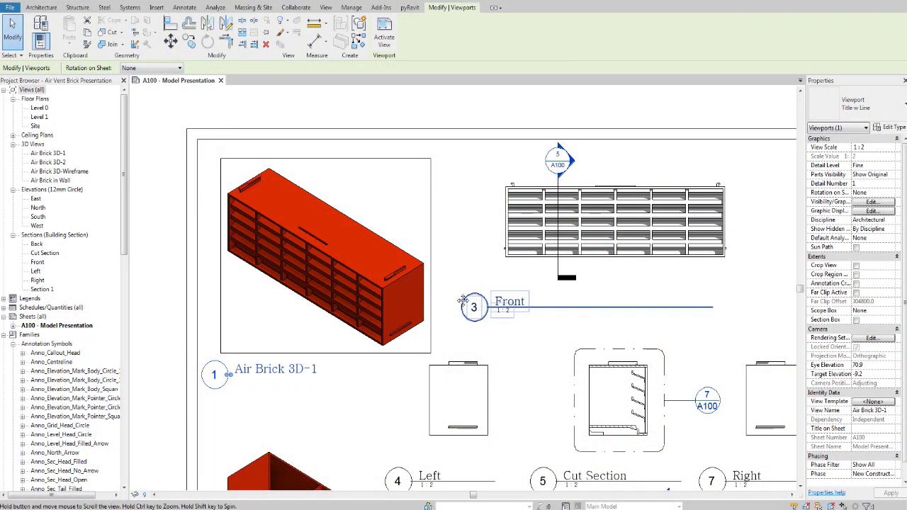
{"action": "middle_click_drag", "start_coordinate": [463, 302], "coordinate": [393, 238]}
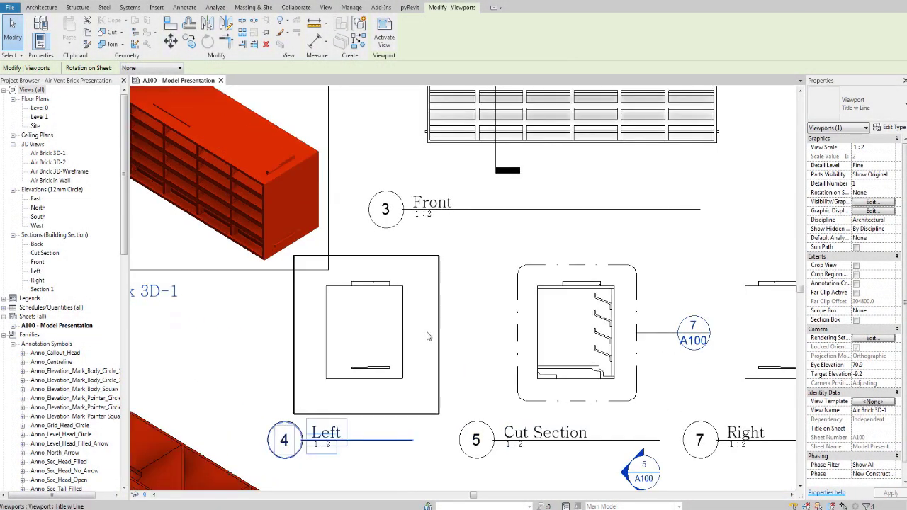
{"action": "middle_click_drag", "start_coordinate": [455, 353], "coordinate": [371, 323]}
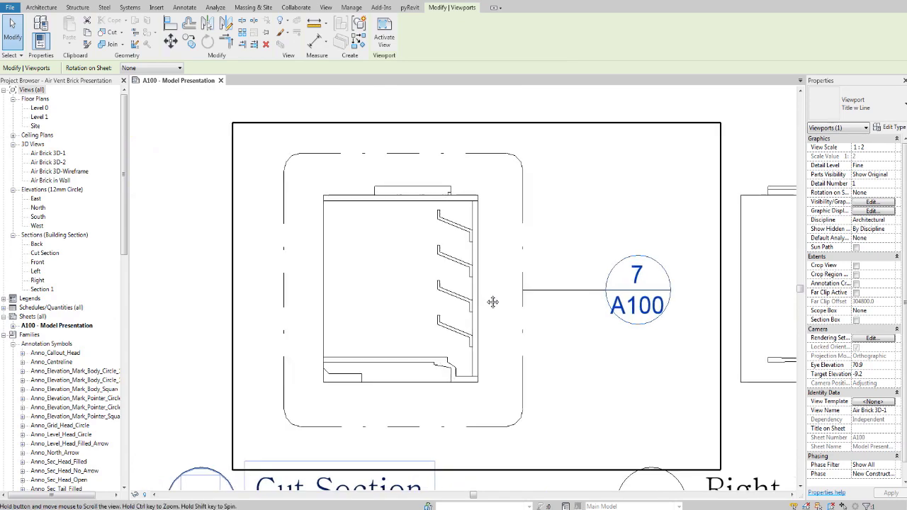
{"action": "middle_click_drag", "start_coordinate": [492, 302], "coordinate": [457, 287]}
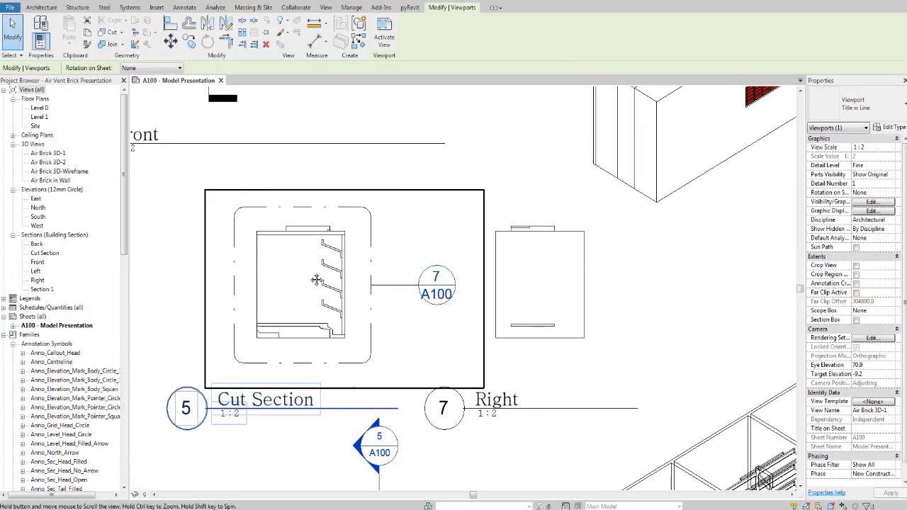
Step: Centre the brick wall view on the vent and deselect the Air Brick 3D-2 viewport
{"action": "scroll", "coordinate": [411, 276], "scroll_direction": "down", "scroll_amount": 2}
{"action": "scroll", "coordinate": [523, 286], "scroll_direction": "up", "scroll_amount": 2}
{"action": "scroll", "coordinate": [523, 285], "scroll_direction": "up", "scroll_amount": 3}
{"action": "middle_click_drag", "start_coordinate": [562, 250], "coordinate": [543, 263]}
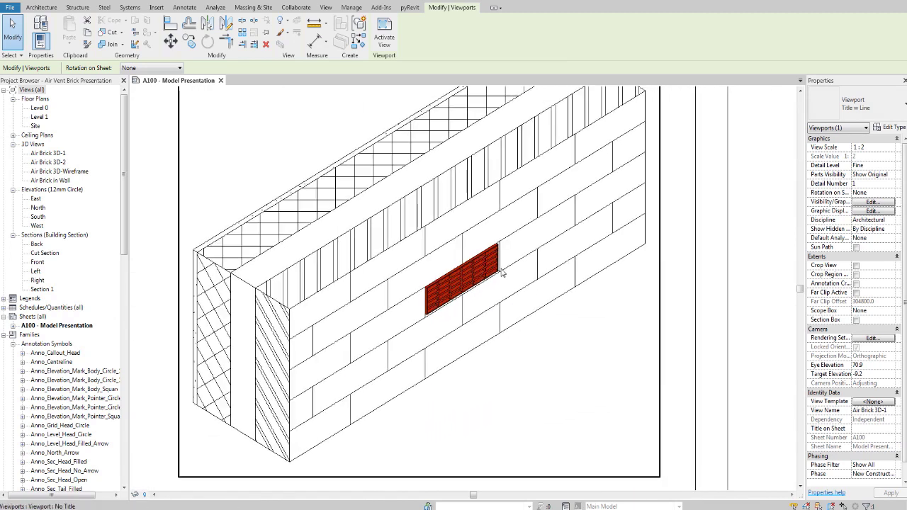
{"action": "scroll", "coordinate": [480, 260], "scroll_direction": "up", "scroll_amount": 1}
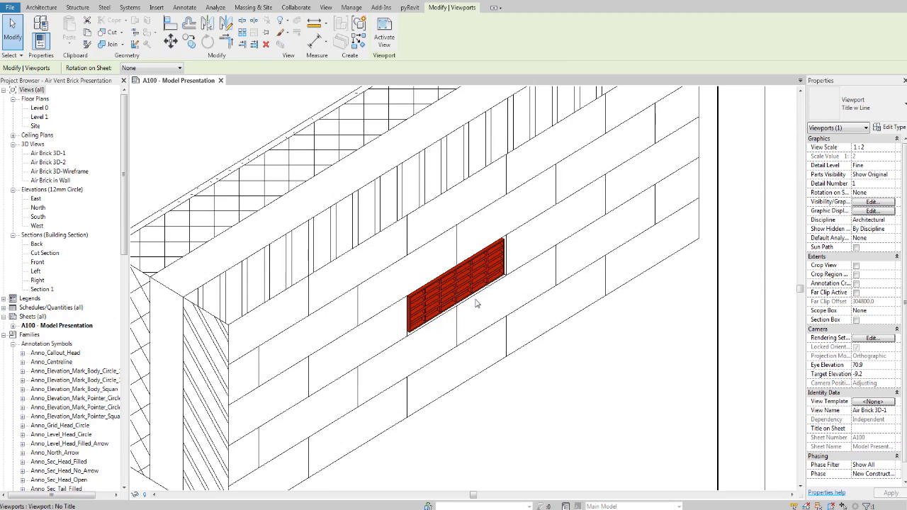
{"action": "scroll", "coordinate": [455, 298], "scroll_direction": "down", "scroll_amount": 5}
{"action": "scroll", "coordinate": [432, 351], "scroll_direction": "up", "scroll_amount": 4}
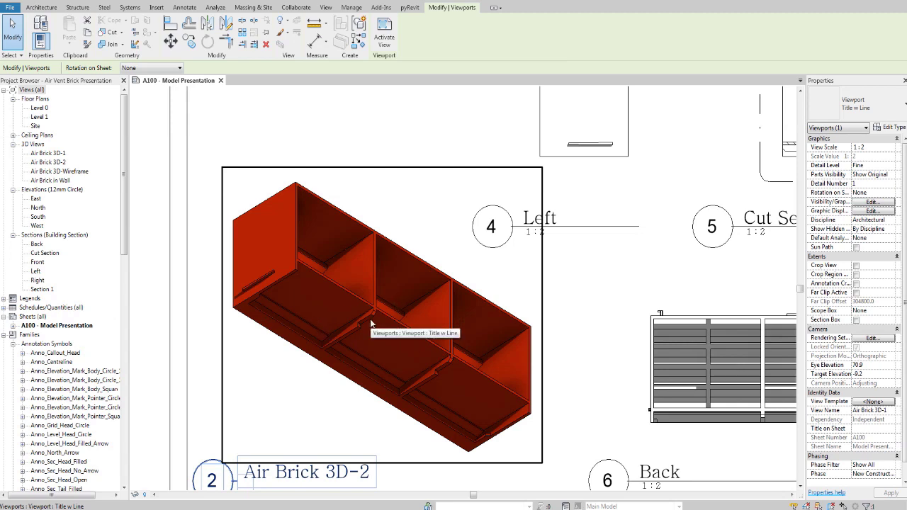
{"action": "left_click", "coordinate": [277, 139]}
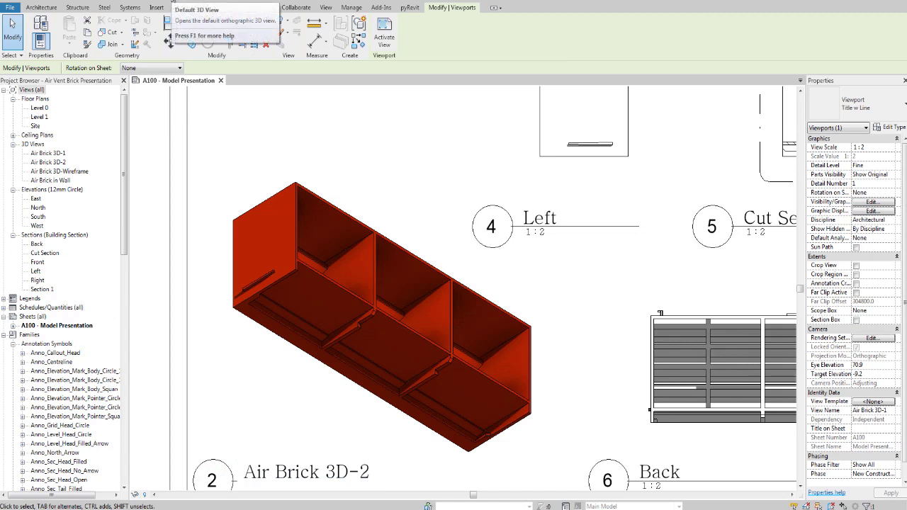
Step: Open the default 3D view with the 3D alias and isolate the air brick vent
{"action": "key", "text": "3"}
{"action": "key", "text": "d"}
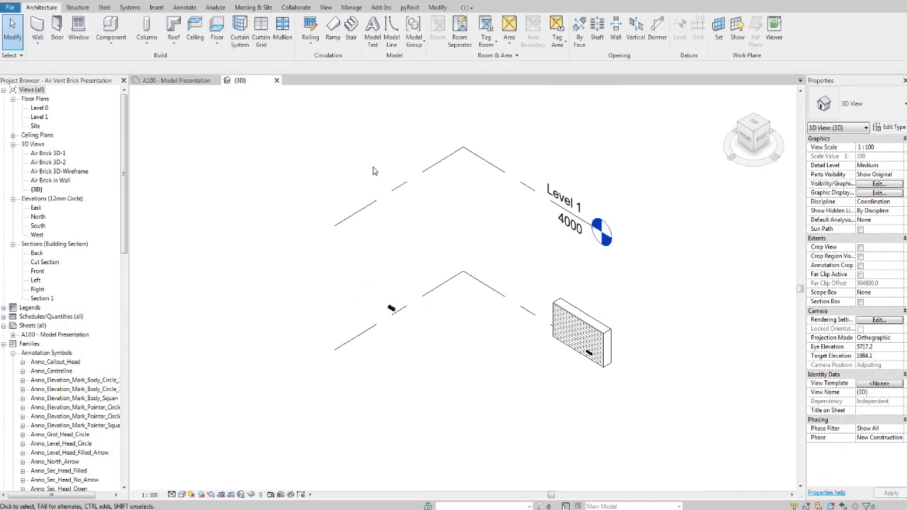
{"action": "scroll", "coordinate": [606, 342], "scroll_direction": "up", "scroll_amount": 2}
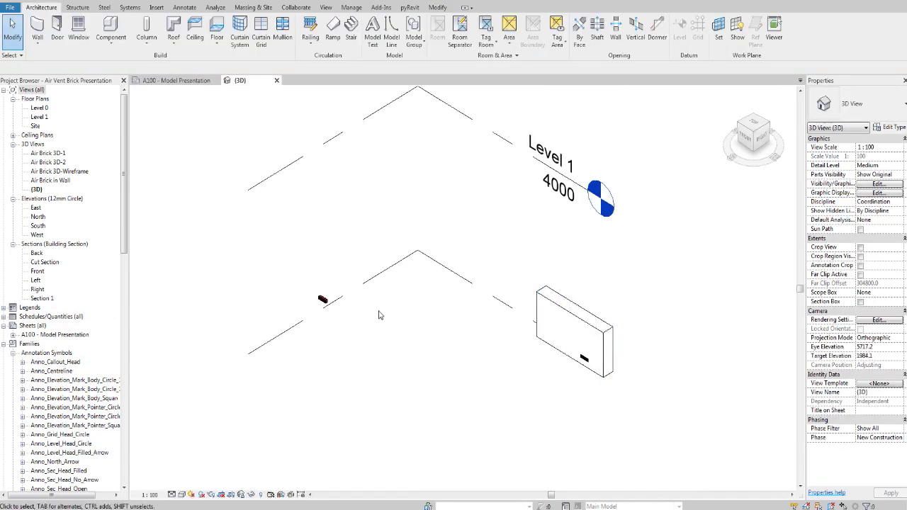
{"action": "left_click", "coordinate": [322, 300]}
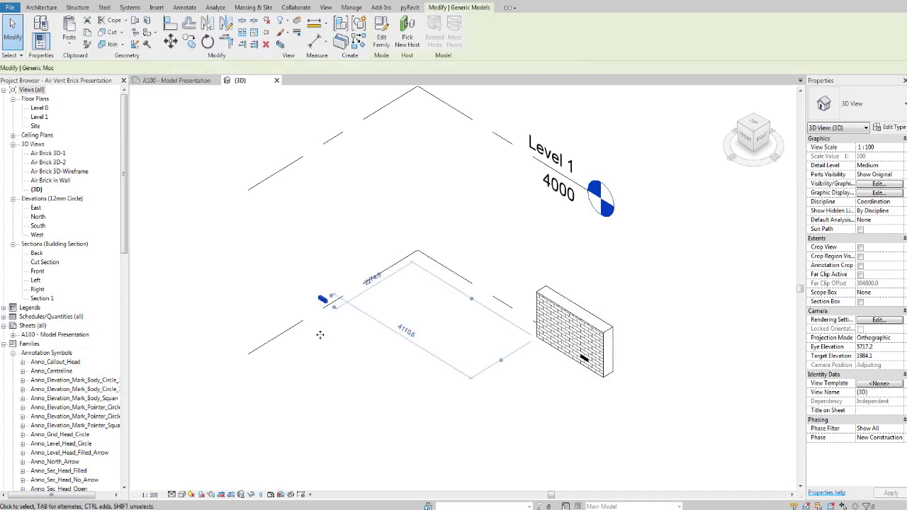
{"action": "left_click", "coordinate": [251, 496]}
{"action": "left_click", "coordinate": [282, 460]}
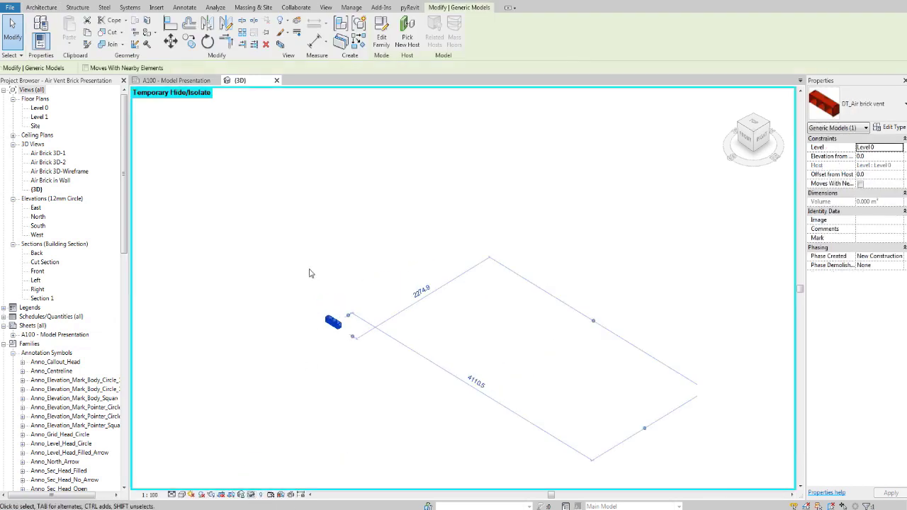
{"action": "scroll", "coordinate": [309, 290], "scroll_direction": "up", "scroll_amount": 8}
{"action": "key", "text": "Escape"}
Step: Turn on shadows and orbit to a front-oblique view of the isolated vent
{"action": "middle_click_drag", "start_coordinate": [439, 333], "coordinate": [518, 318], "text": "shift"}
{"action": "left_click", "coordinate": [202, 496]}
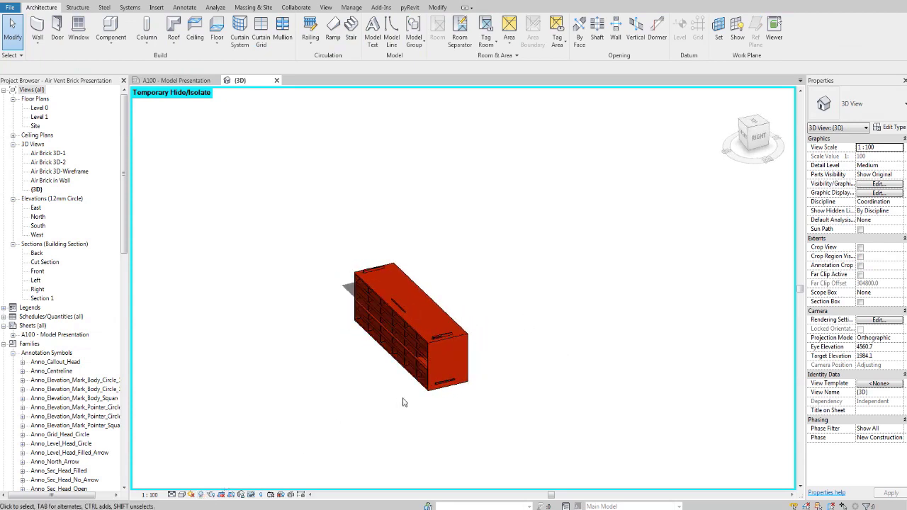
{"action": "middle_click_drag", "start_coordinate": [428, 396], "coordinate": [514, 404], "text": "shift"}
{"action": "scroll", "coordinate": [514, 405], "scroll_direction": "up", "scroll_amount": 2}
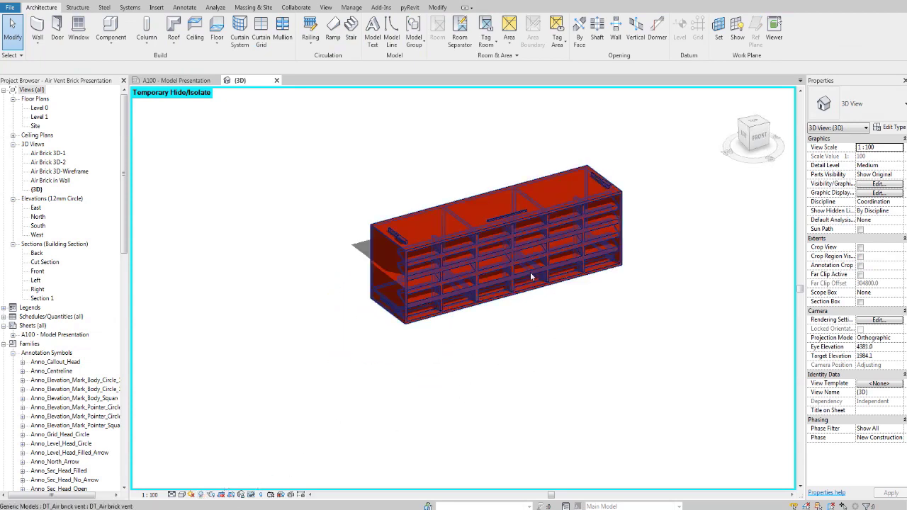
{"action": "middle_click_drag", "start_coordinate": [530, 276], "coordinate": [425, 370], "text": "shift"}
Step: Confirm cast and ambient shadows with Hidden Line style in Graphic Display Options
{"action": "left_click", "coordinate": [181, 495]}
{"action": "left_click", "coordinate": [242, 421]}
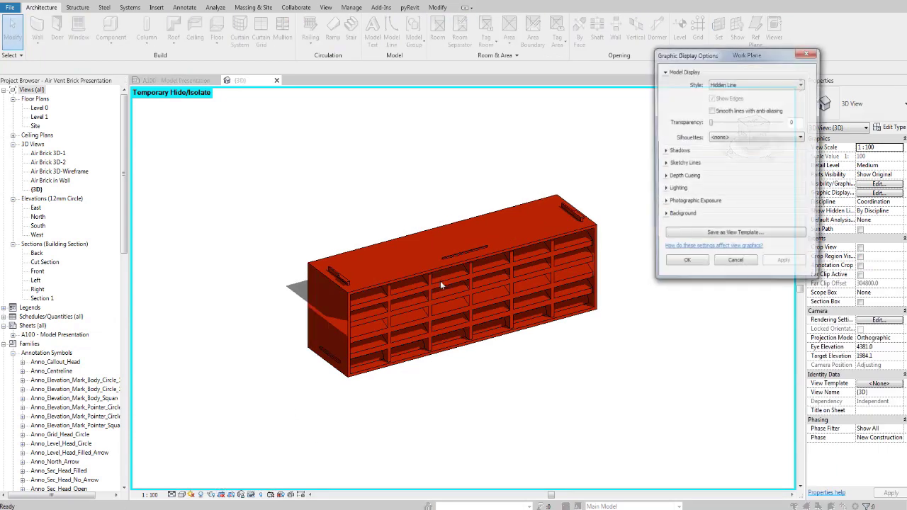
{"action": "left_click", "coordinate": [664, 151]}
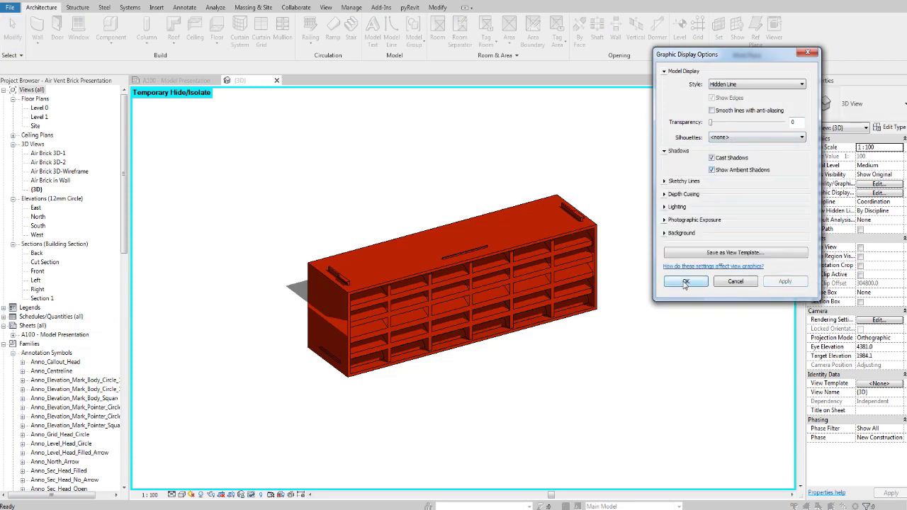
{"action": "left_click", "coordinate": [686, 281]}
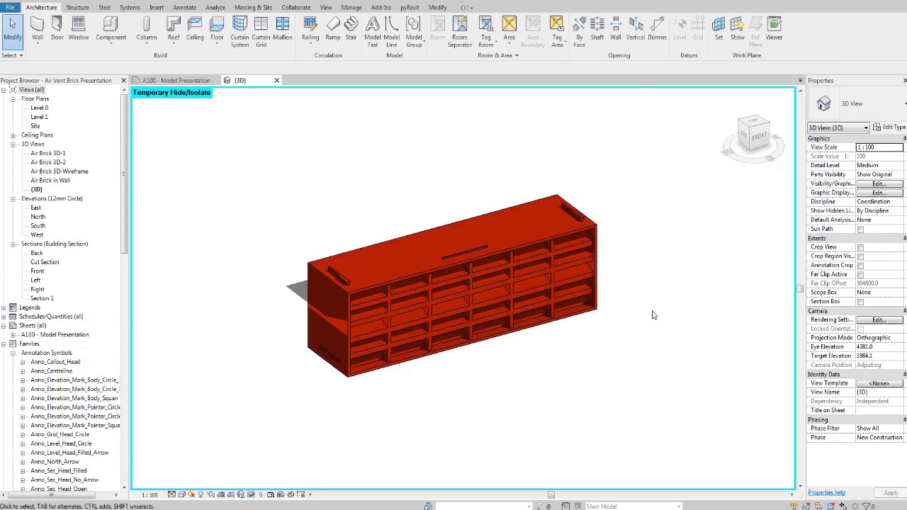
Step: Orbit to the back of the air brick, enable Section Box, and inspect its sides
{"action": "middle_click_drag", "start_coordinate": [634, 299], "coordinate": [505, 286], "text": "shift"}
{"action": "scroll", "coordinate": [504, 286], "scroll_direction": "up", "scroll_amount": 4}
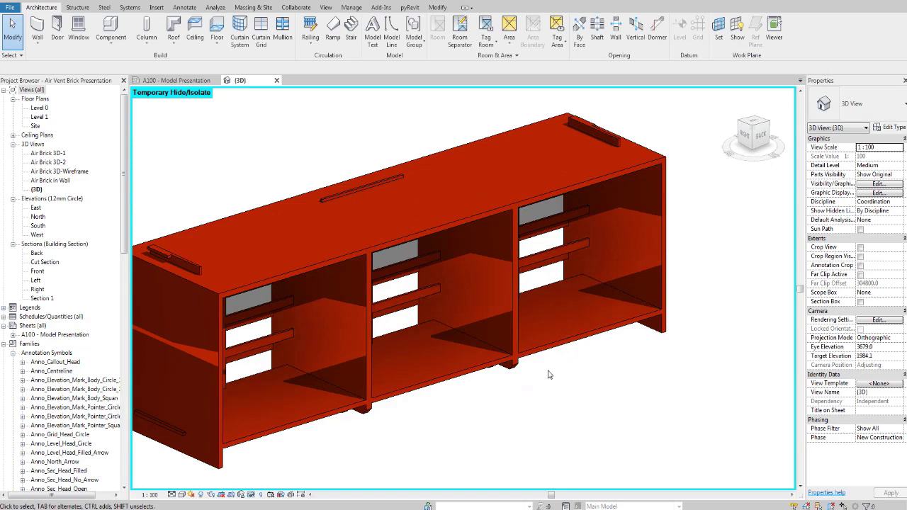
{"action": "mouse_move", "coordinate": [546, 371]}
{"action": "middle_mouse_down", "text": "shift"}
{"action": "mouse_move", "coordinate": [323, 371]}
{"action": "mouse_move", "coordinate": [486, 360]}
{"action": "mouse_move", "coordinate": [420, 423]}
{"action": "mouse_move", "coordinate": [425, 348]}
{"action": "mouse_move", "coordinate": [633, 293]}
{"action": "middle_mouse_up", "text": "shift"}
{"action": "scroll", "coordinate": [633, 293], "scroll_direction": "down", "scroll_amount": 2}
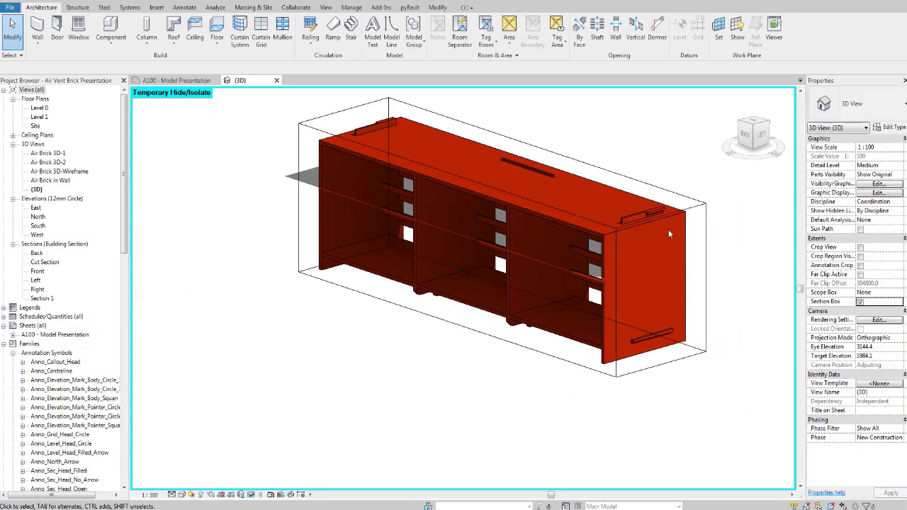
{"action": "left_click", "coordinate": [696, 207]}
{"action": "scroll", "coordinate": [695, 207], "scroll_direction": "up", "scroll_amount": 3}
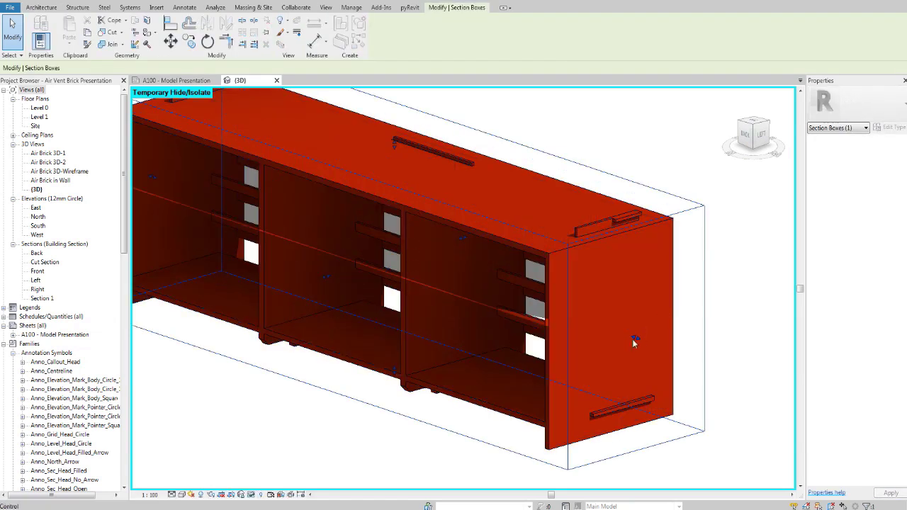
{"action": "middle_click_drag", "start_coordinate": [560, 280], "coordinate": [381, 395], "text": "shift"}
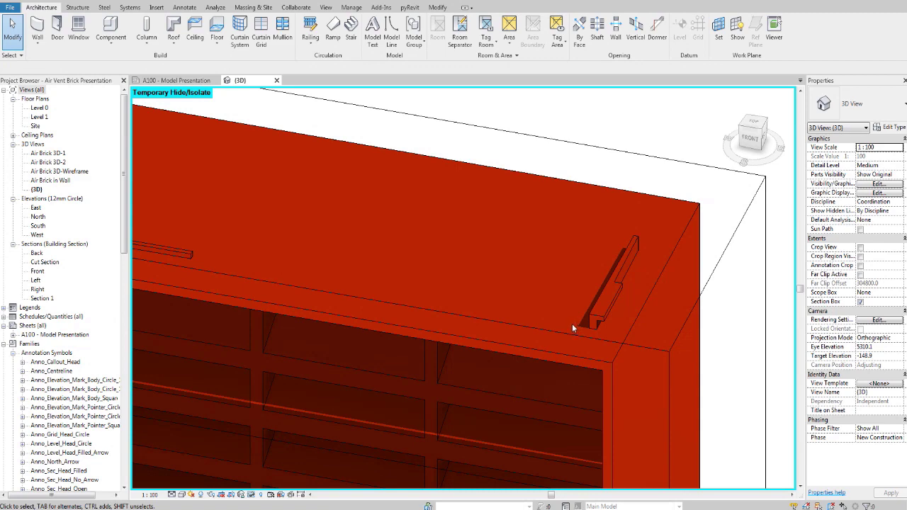
{"action": "scroll", "coordinate": [571, 324], "scroll_direction": "down", "scroll_amount": 3}
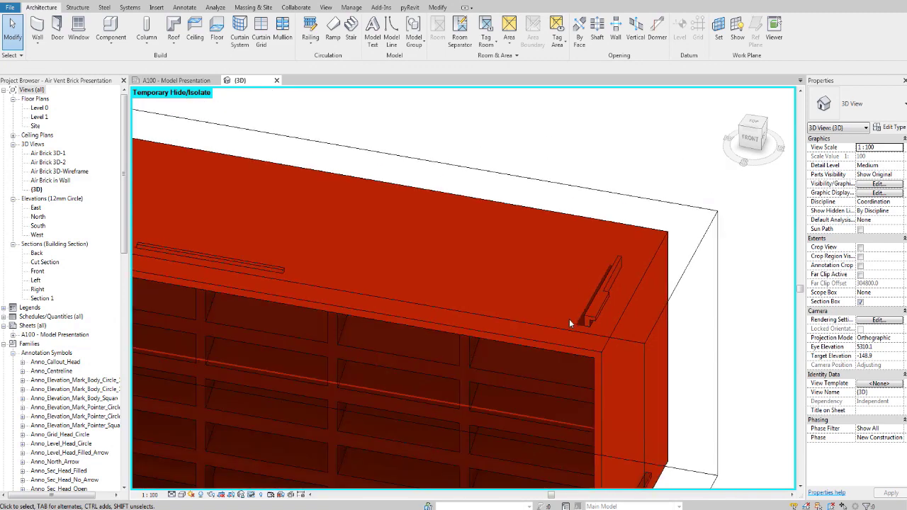
{"action": "middle_click_drag", "start_coordinate": [567, 341], "coordinate": [536, 245], "text": "shift"}
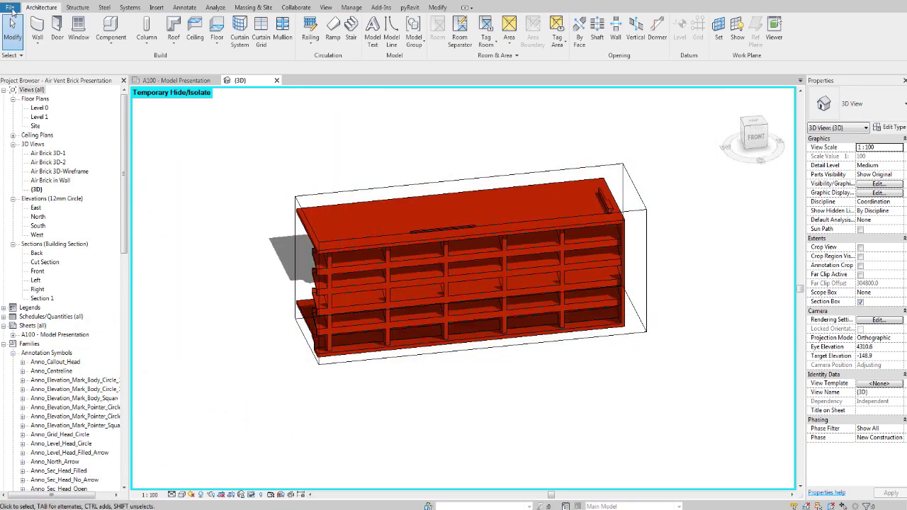
Step: Create a new project from the Architectural Template
{"action": "key", "text": "alt+f"}
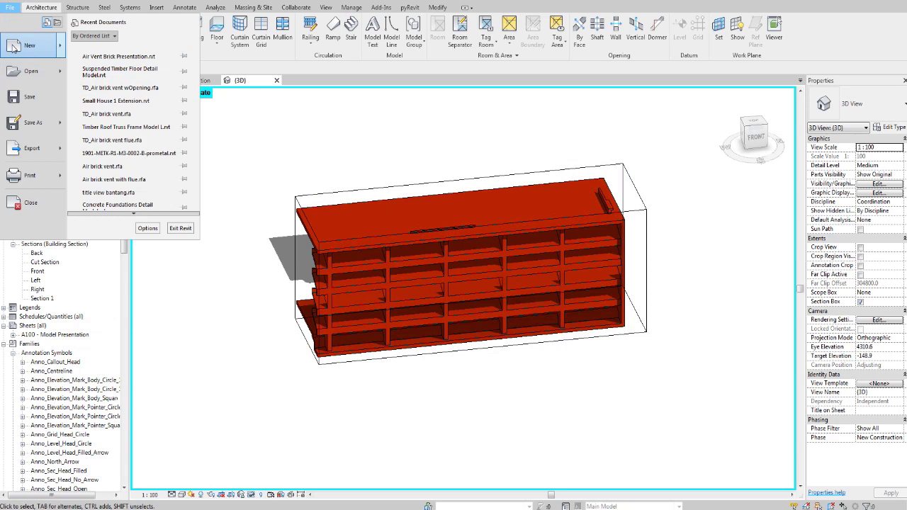
{"action": "mouse_move", "coordinate": [28, 45]}
{"action": "left_click", "coordinate": [85, 38]}
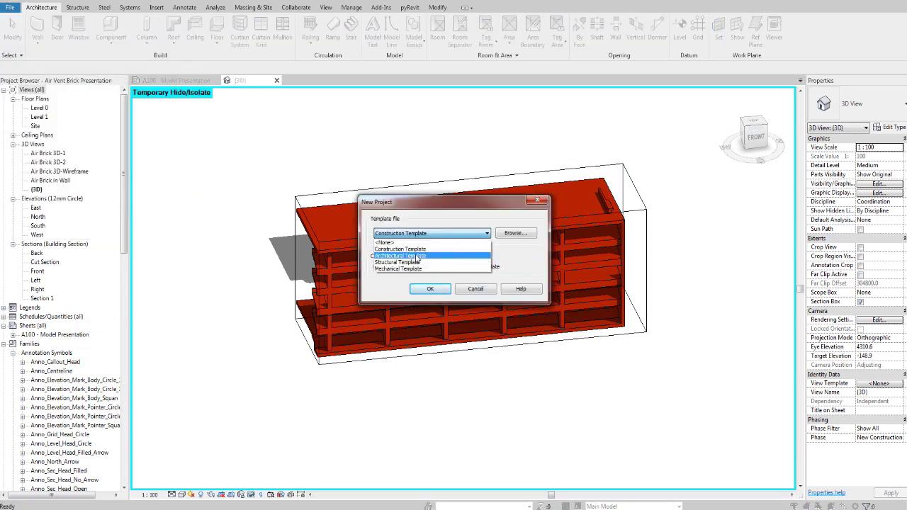
{"action": "left_click", "coordinate": [417, 255]}
{"action": "left_click", "coordinate": [429, 289]}
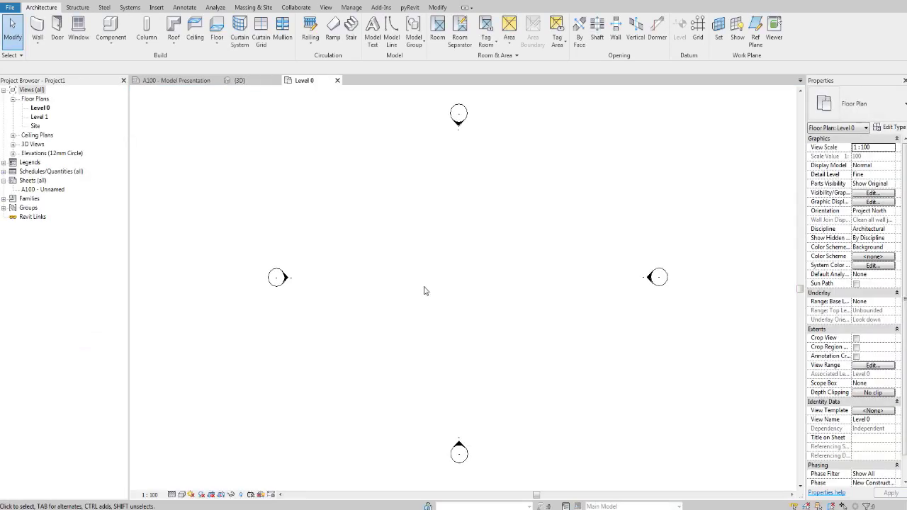
Step: Draw a straight brick wall on Level 0, then switch to the Ventilation folder
{"action": "mouse_move", "coordinate": [129, 509]}
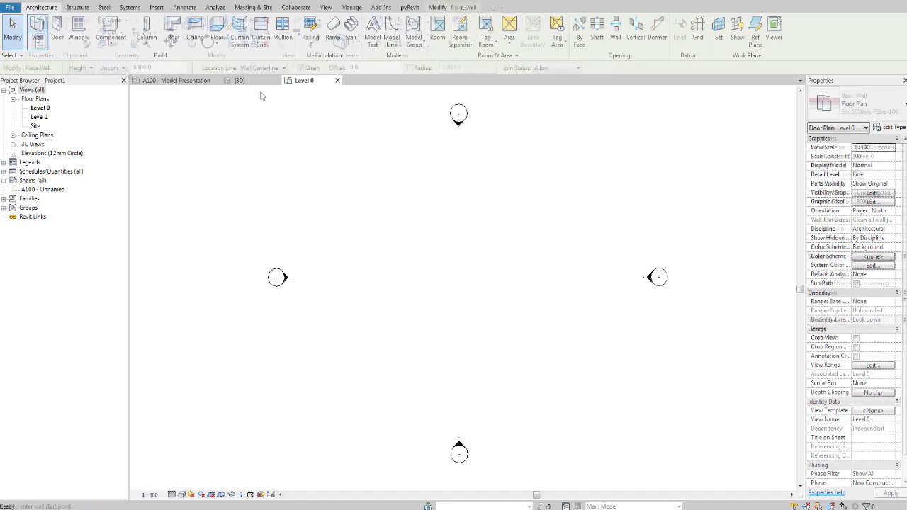
{"action": "left_click", "coordinate": [37, 32]}
{"action": "left_click", "coordinate": [122, 68]}
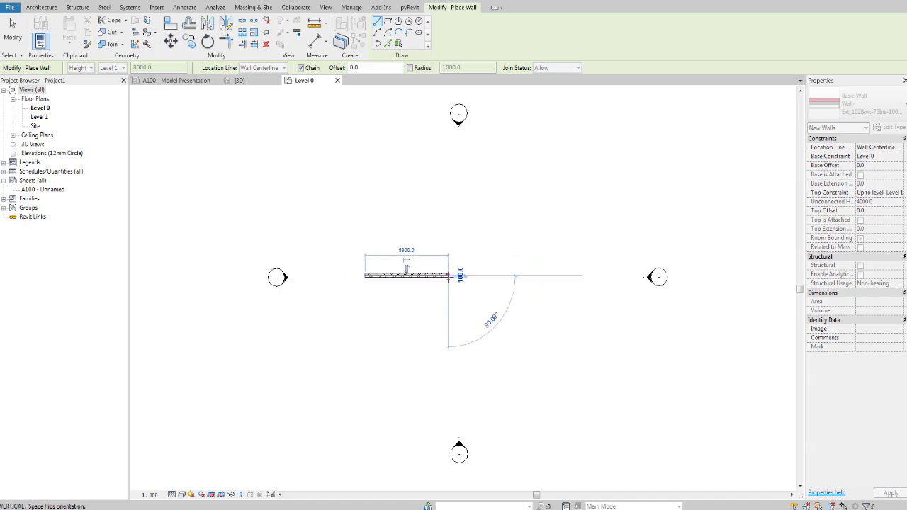
{"action": "scroll", "coordinate": [425, 291], "scroll_direction": "down", "scroll_amount": 1}
{"action": "key", "text": "Escape"}
{"action": "key", "text": "Escape"}
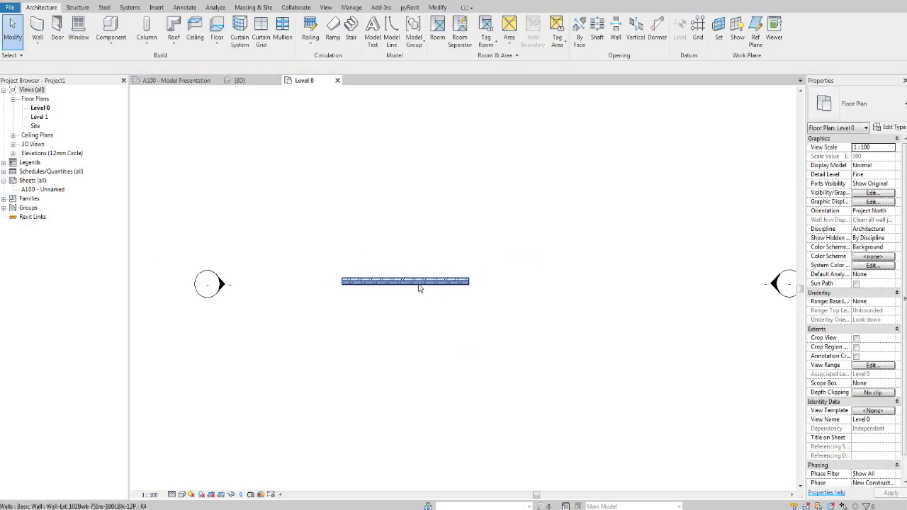
{"action": "scroll", "coordinate": [418, 287], "scroll_direction": "up", "scroll_amount": 4}
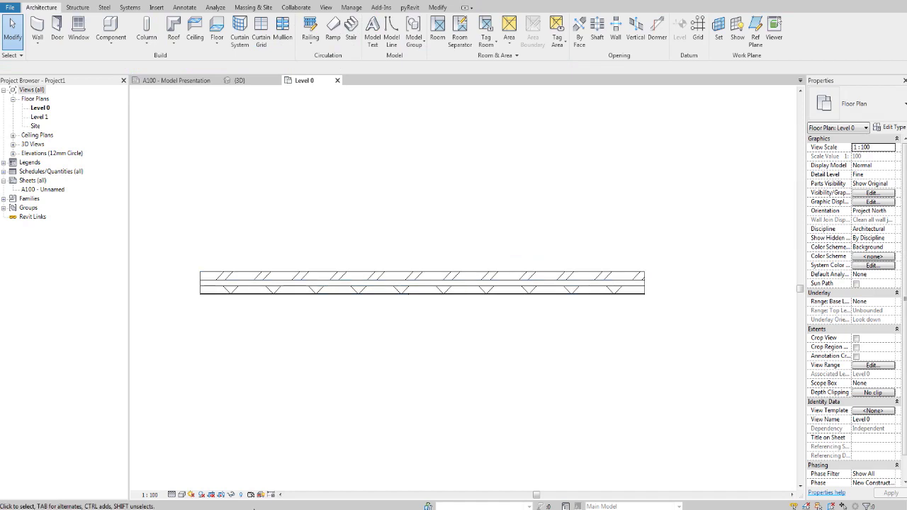
{"action": "key", "text": "alt+Tab"}
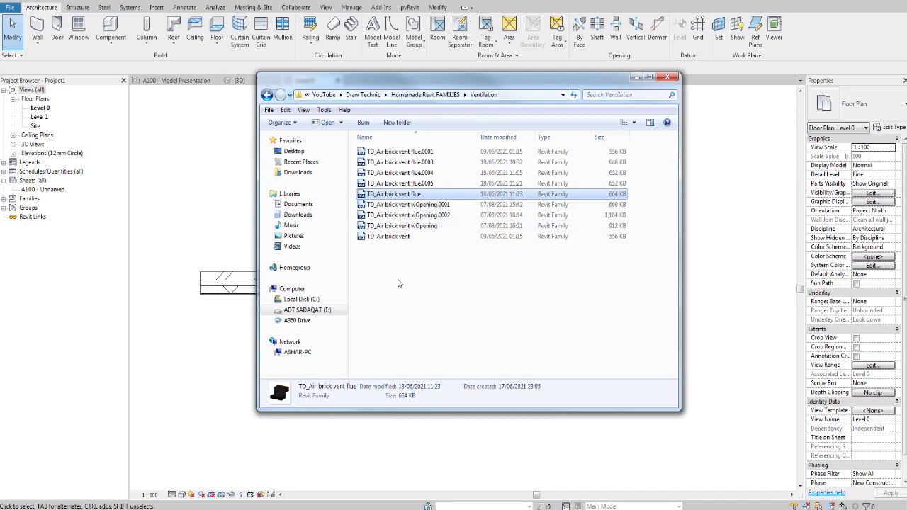
Step: Select the TD_Air brick vent wOpening file after first trying the flue file
{"action": "left_click", "coordinate": [426, 274]}
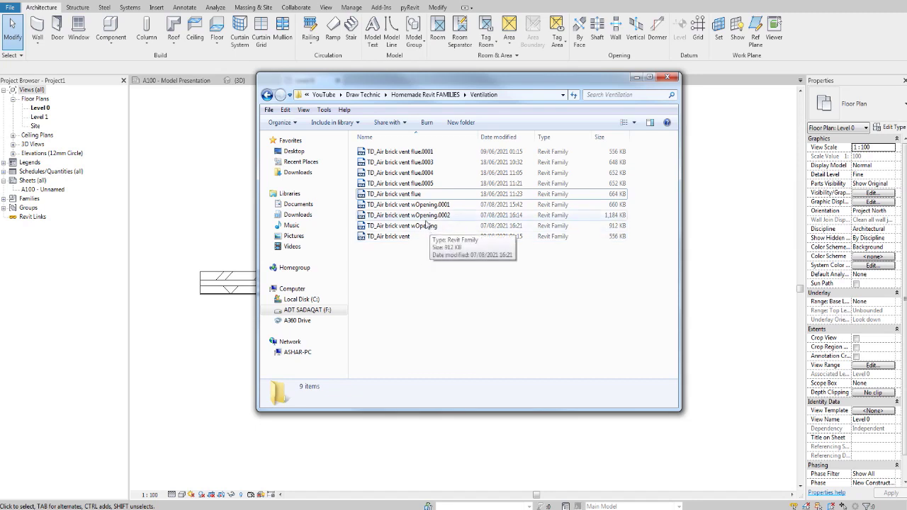
{"action": "left_click", "coordinate": [414, 195]}
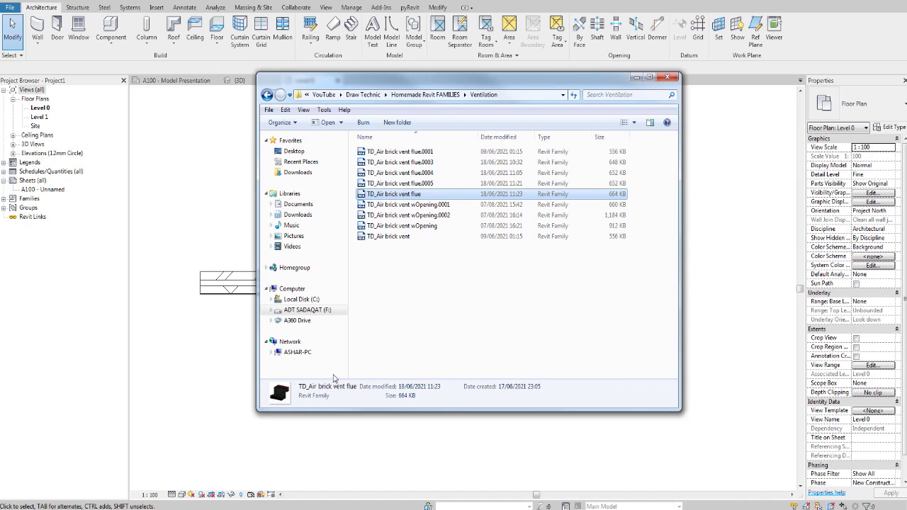
{"action": "left_click", "coordinate": [426, 225]}
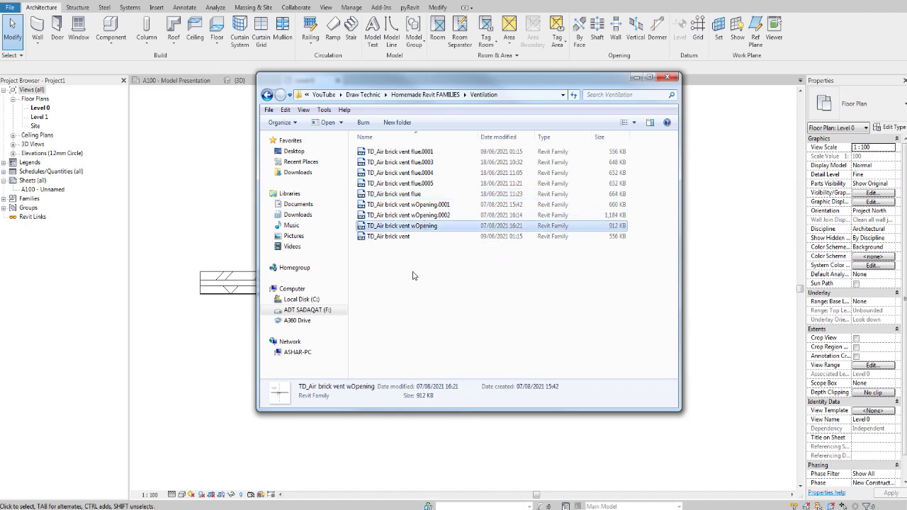
Step: Drag the TD_Air brick vent wOpening family in, place one in the wall, and view in 3D
{"action": "left_click_drag", "start_coordinate": [416, 226], "coordinate": [229, 344]}
{"action": "scroll", "coordinate": [345, 297], "scroll_direction": "up", "scroll_amount": 4}
{"action": "scroll", "coordinate": [361, 301], "scroll_direction": "up", "scroll_amount": 3}
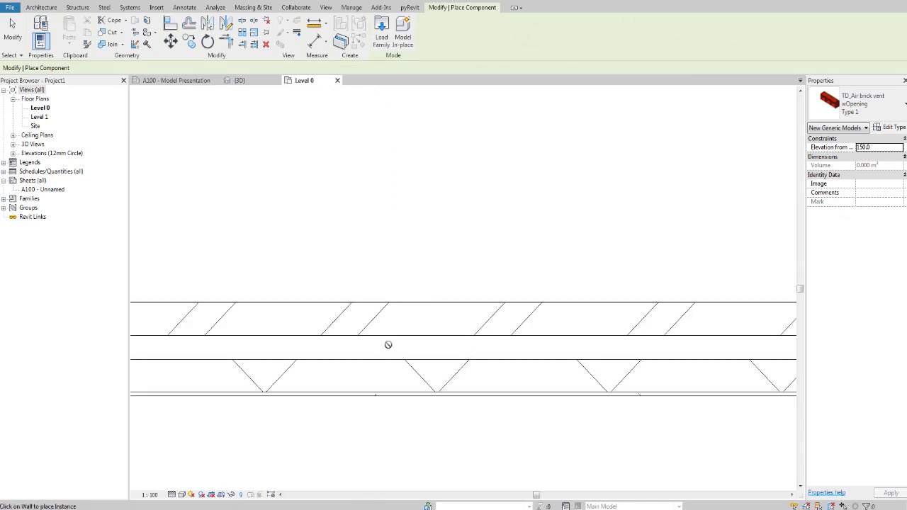
{"action": "left_click", "coordinate": [421, 362]}
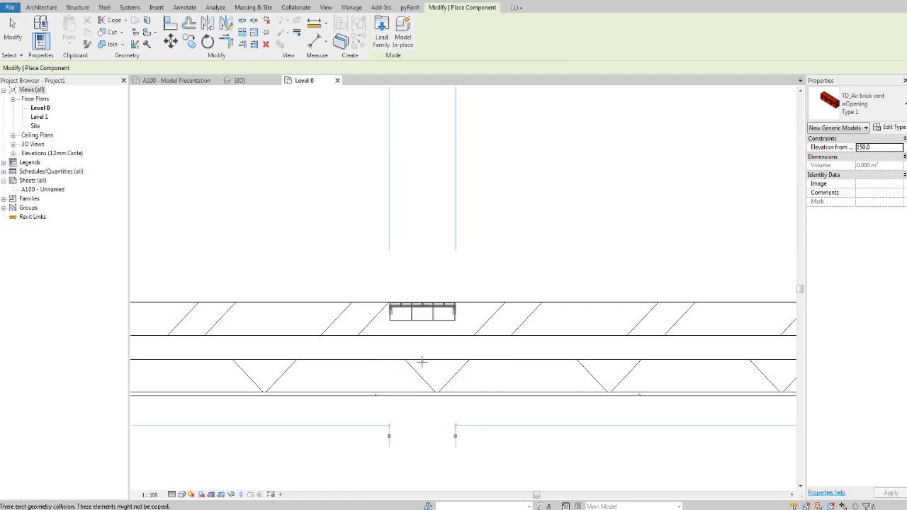
{"action": "key", "text": "Escape"}
{"action": "key", "text": "Escape"}
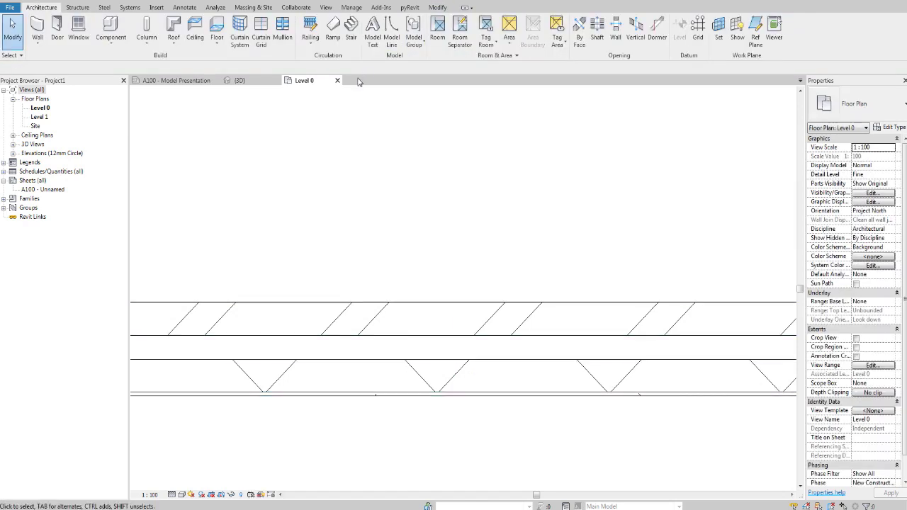
{"action": "left_click", "coordinate": [177, 2]}
{"action": "scroll", "coordinate": [570, 321], "scroll_direction": "up", "scroll_amount": 10}
Step: Set the vent's Elevation from Level to 250 in the Properties palette
{"action": "scroll", "coordinate": [560, 383], "scroll_direction": "up", "scroll_amount": 5}
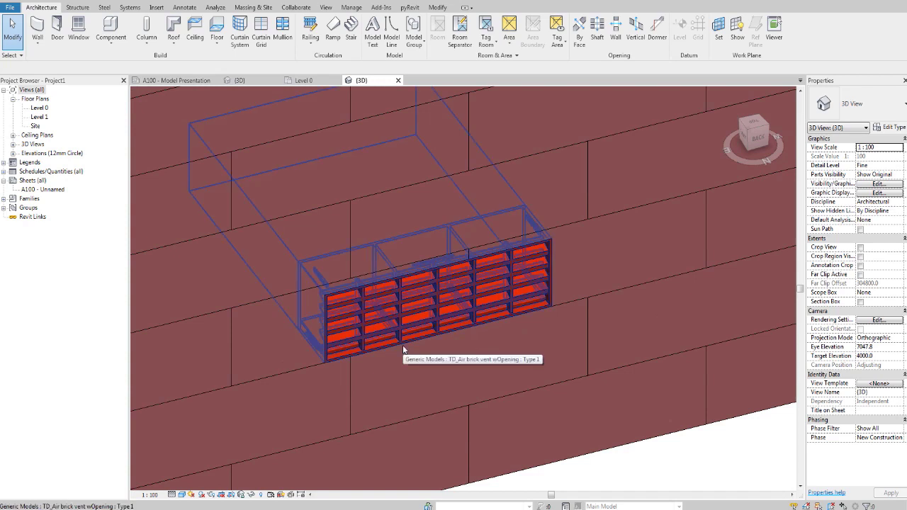
{"action": "scroll", "coordinate": [402, 345], "scroll_direction": "down", "scroll_amount": 4}
{"action": "scroll", "coordinate": [426, 338], "scroll_direction": "up", "scroll_amount": 4}
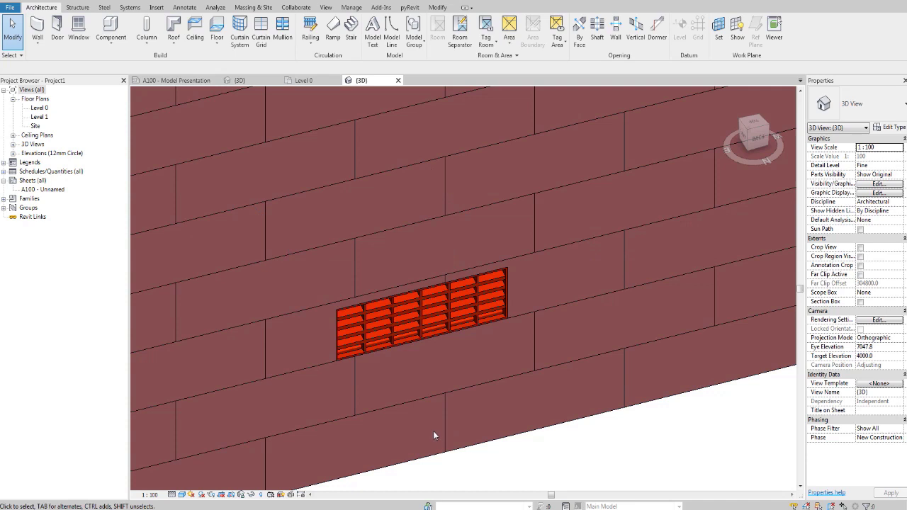
{"action": "scroll", "coordinate": [426, 358], "scroll_direction": "down", "scroll_amount": 2}
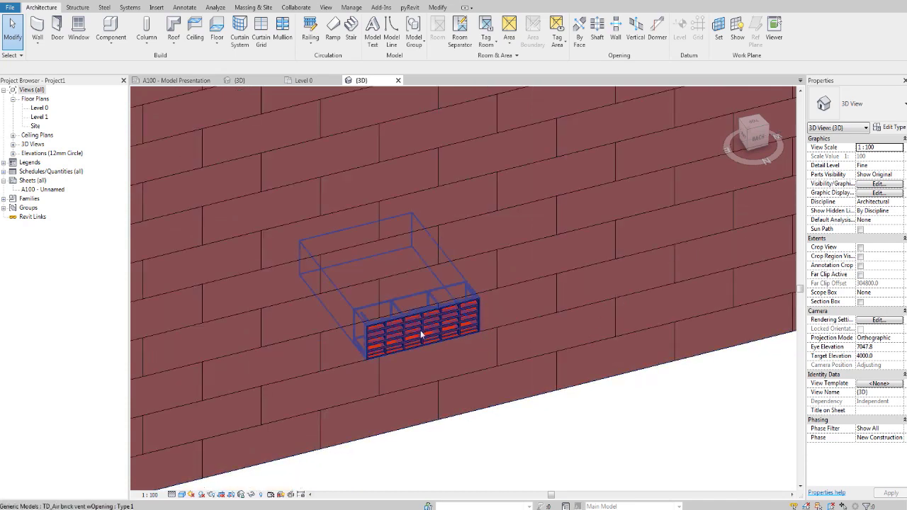
{"action": "left_click", "coordinate": [448, 328]}
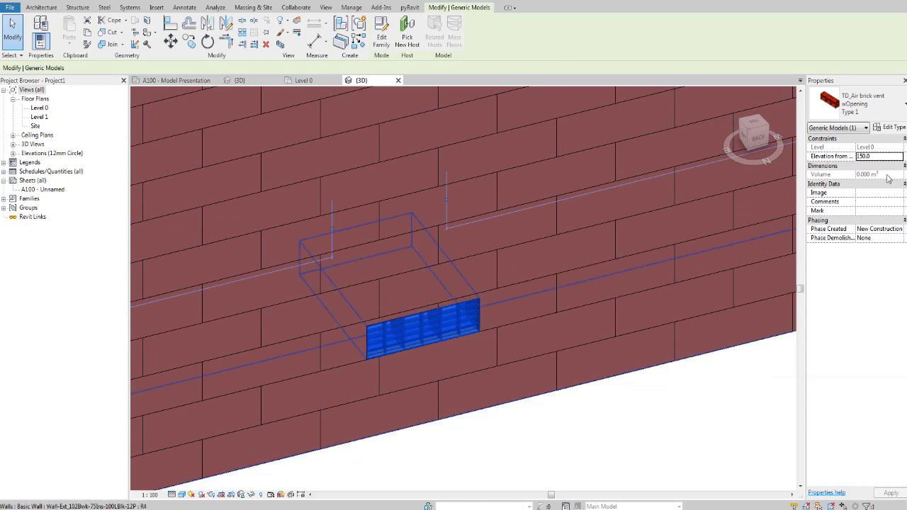
{"action": "left_click", "coordinate": [884, 157]}
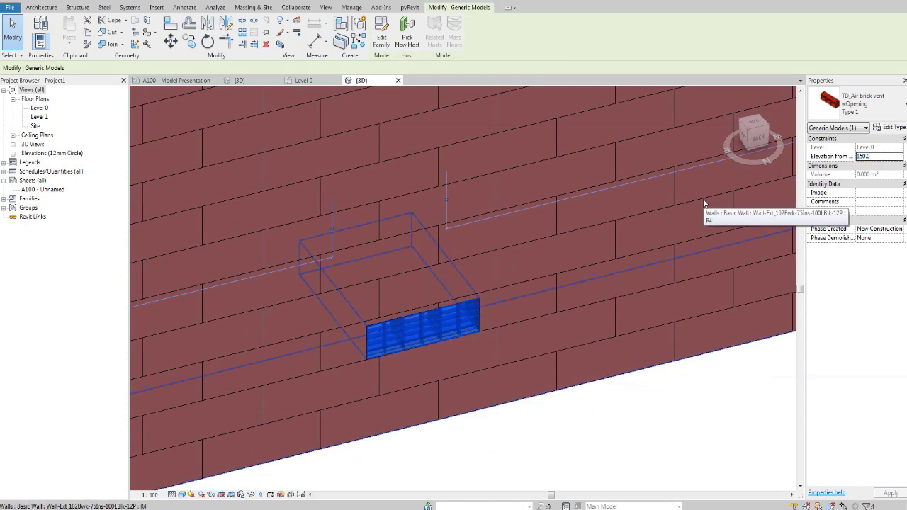
{"action": "double_click", "coordinate": [878, 157]}
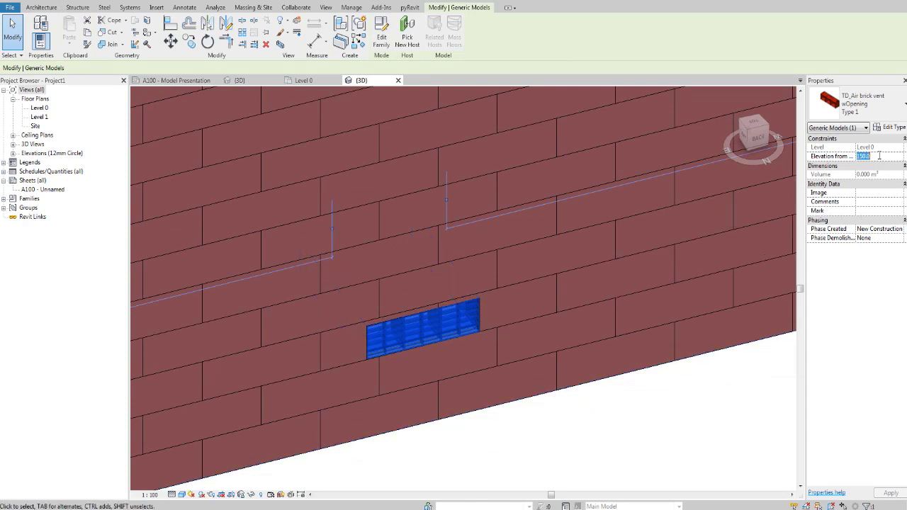
{"action": "type", "text": "250"}
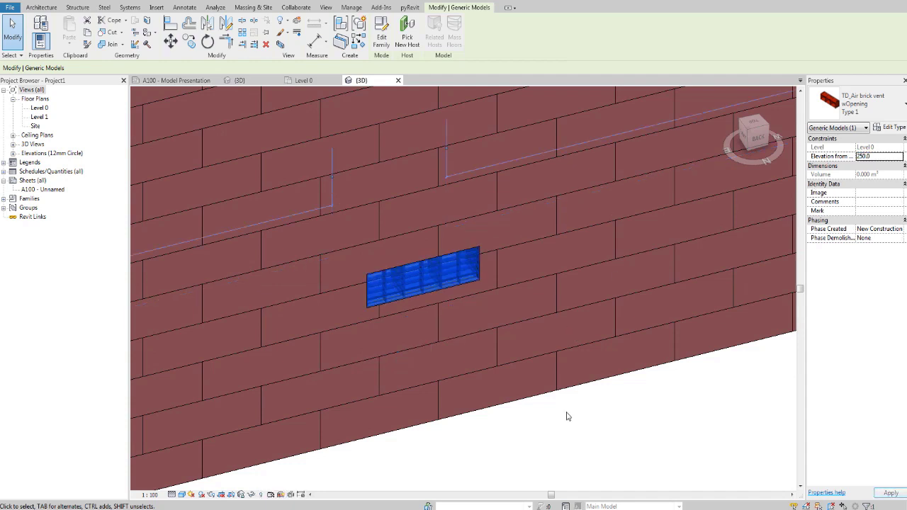
{"action": "left_click", "coordinate": [567, 417]}
Step: Select the brick wall and orbit to look down on it
{"action": "scroll", "coordinate": [565, 423], "scroll_direction": "down", "scroll_amount": 5}
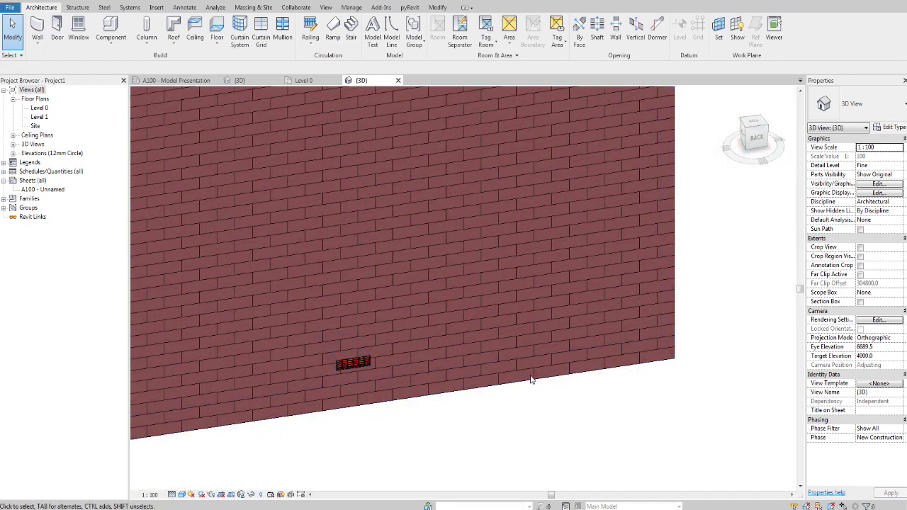
{"action": "left_click", "coordinate": [534, 379]}
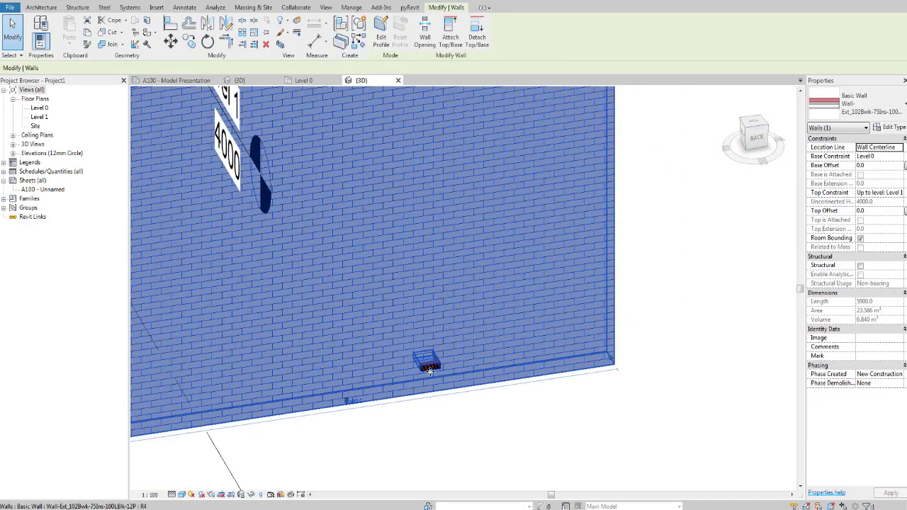
{"action": "scroll", "coordinate": [430, 365], "scroll_direction": "up", "scroll_amount": 5}
{"action": "scroll", "coordinate": [422, 285], "scroll_direction": "down", "scroll_amount": 8}
{"action": "middle_click_drag", "start_coordinate": [468, 312], "coordinate": [328, 263], "text": "shift"}
{"action": "scroll", "coordinate": [284, 323], "scroll_direction": "up", "scroll_amount": 3}
{"action": "scroll", "coordinate": [384, 285], "scroll_direction": "up", "scroll_amount": 2}
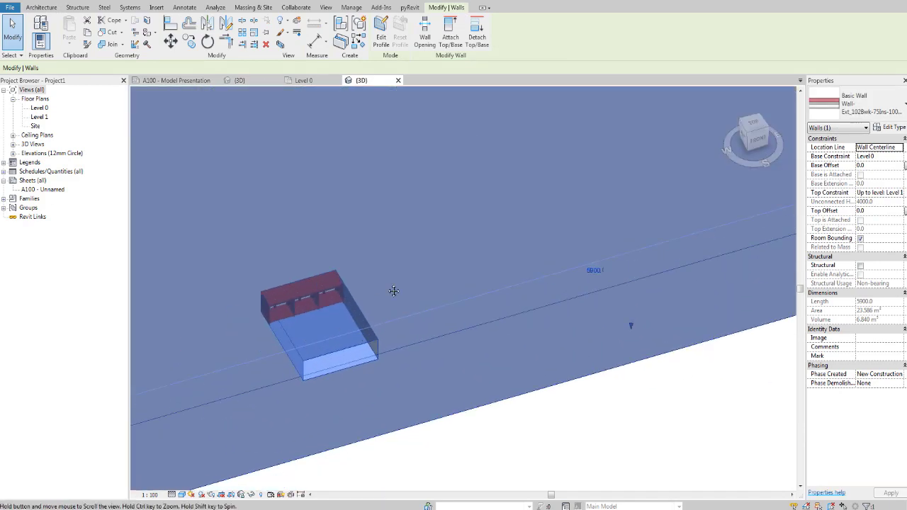
{"action": "scroll", "coordinate": [343, 350], "scroll_direction": "up", "scroll_amount": 2}
{"action": "scroll", "coordinate": [263, 248], "scroll_direction": "up", "scroll_amount": 2}
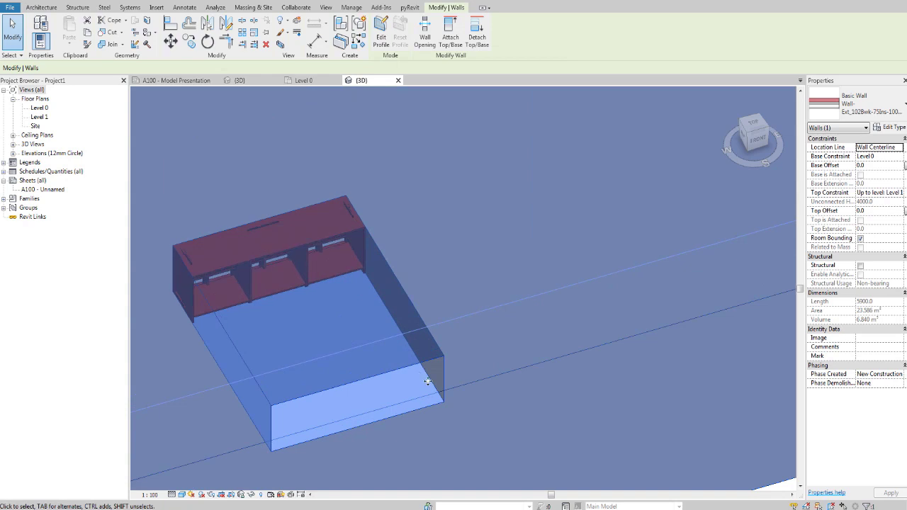
{"action": "scroll", "coordinate": [426, 370], "scroll_direction": "down", "scroll_amount": 3}
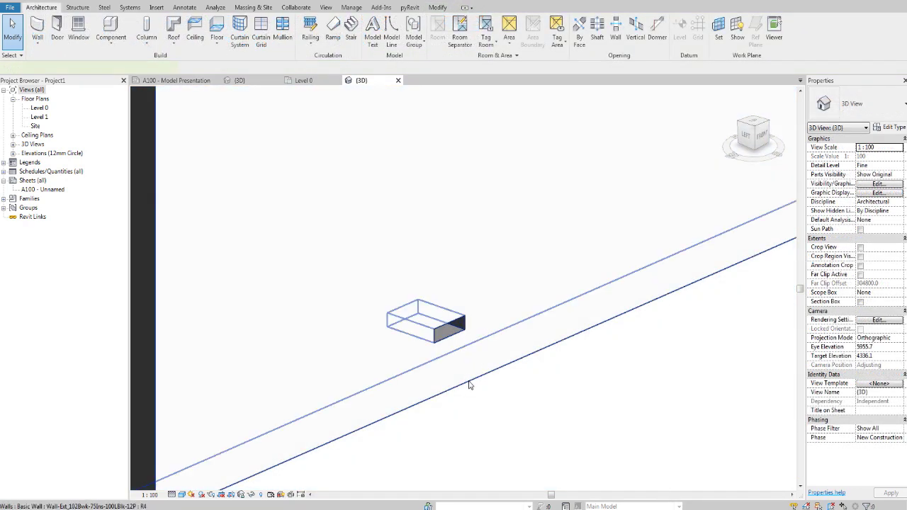
Step: Orbit around the wall and reselect the vent to check its position
{"action": "left_click", "coordinate": [460, 328]}
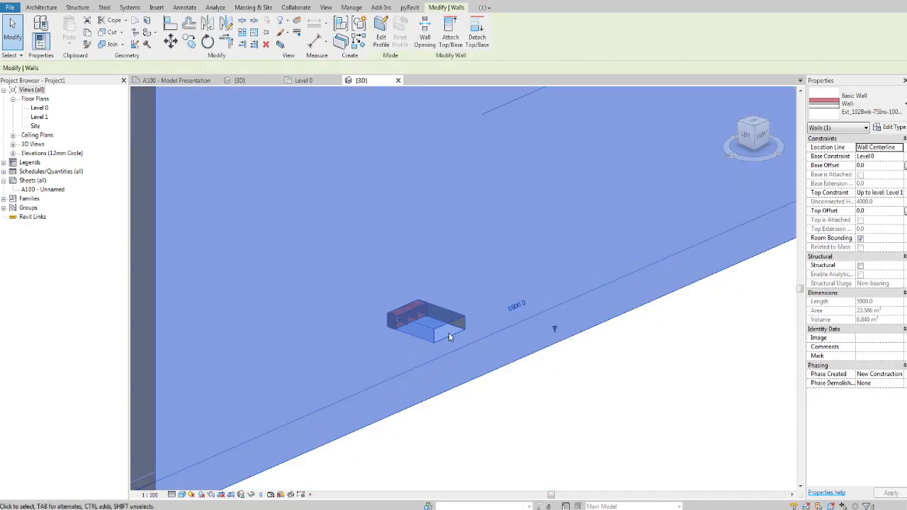
{"action": "middle_click_drag", "start_coordinate": [448, 332], "coordinate": [397, 399], "text": "shift"}
{"action": "scroll", "coordinate": [485, 306], "scroll_direction": "up", "scroll_amount": 4}
{"action": "scroll", "coordinate": [485, 306], "scroll_direction": "up", "scroll_amount": 2}
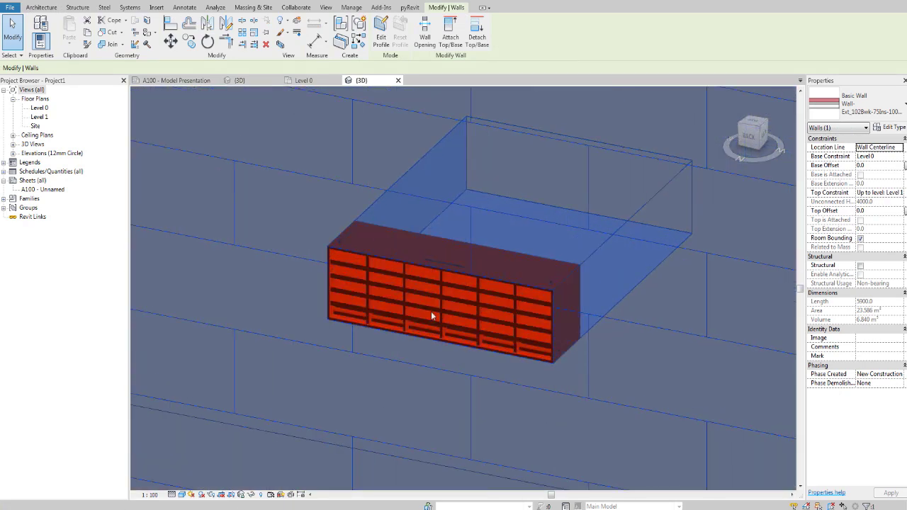
{"action": "scroll", "coordinate": [528, 269], "scroll_direction": "down", "scroll_amount": 3}
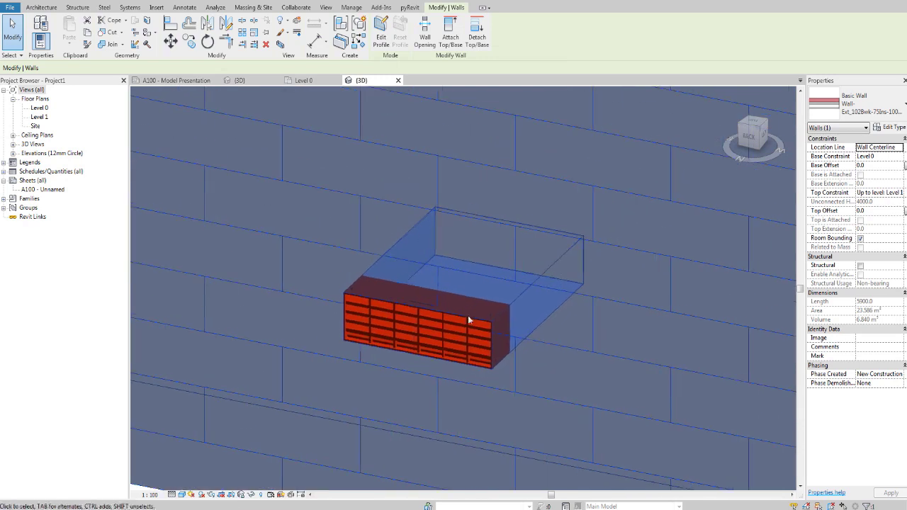
{"action": "left_click", "coordinate": [444, 338]}
{"action": "middle_click_drag", "start_coordinate": [552, 309], "coordinate": [535, 309]}
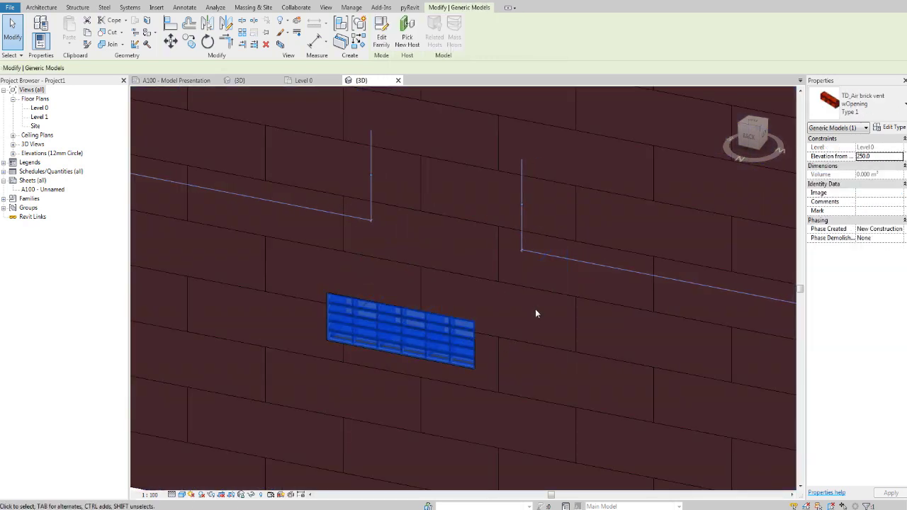
Step: Change the vent type's Wall Depth Setting in Type Properties and apply it
{"action": "left_click", "coordinate": [890, 127]}
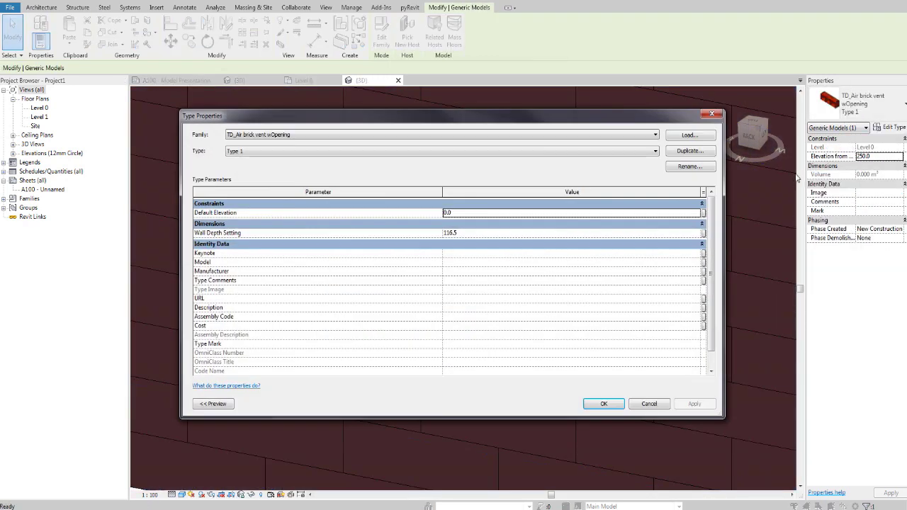
{"action": "left_click", "coordinate": [469, 233]}
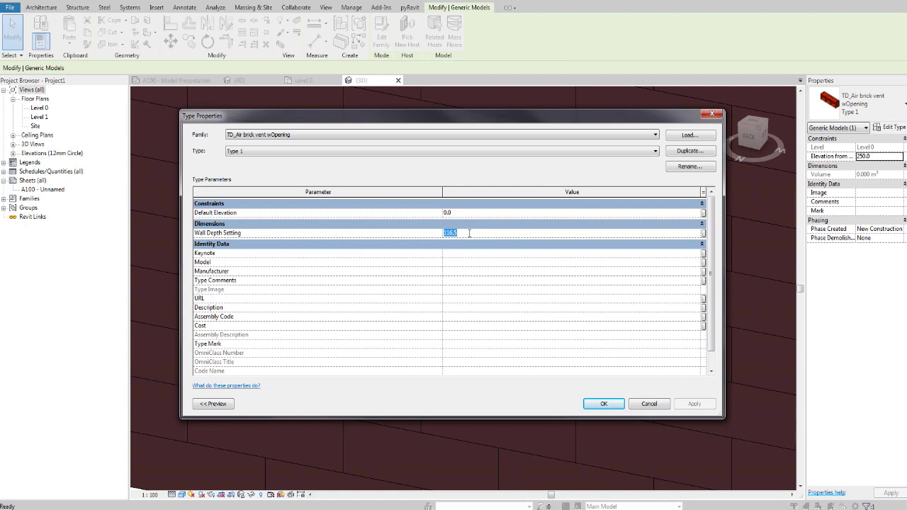
{"action": "type", "text": "200.0"}
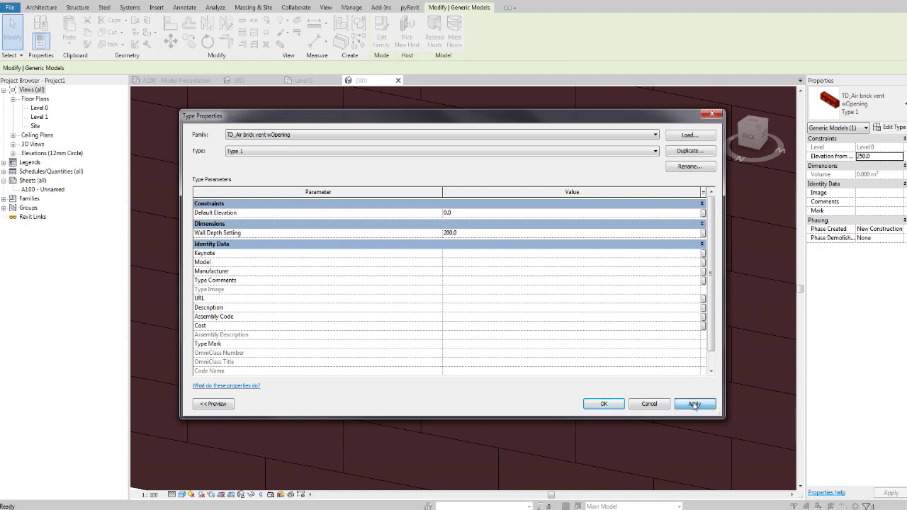
{"action": "left_click", "coordinate": [695, 403]}
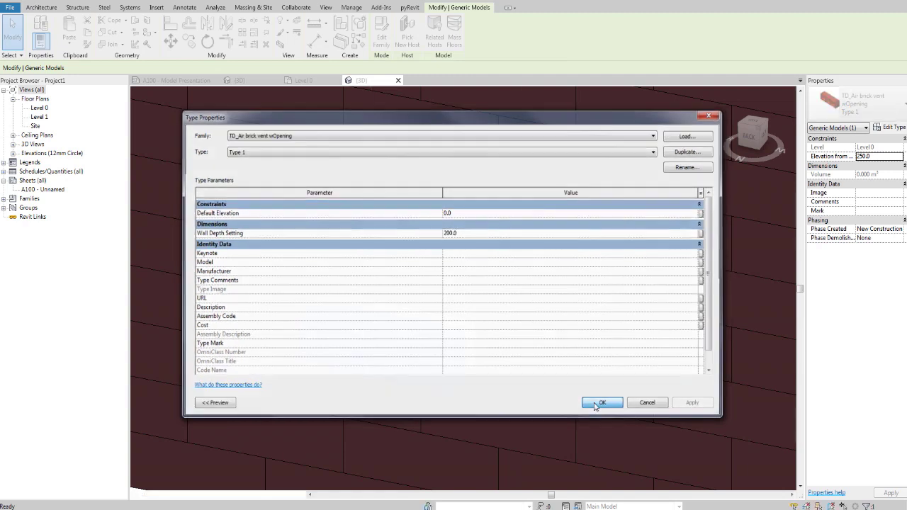
{"action": "left_click", "coordinate": [603, 404]}
{"action": "middle_click_drag", "start_coordinate": [532, 357], "coordinate": [504, 386], "text": "shift"}
{"action": "key", "text": "Escape"}
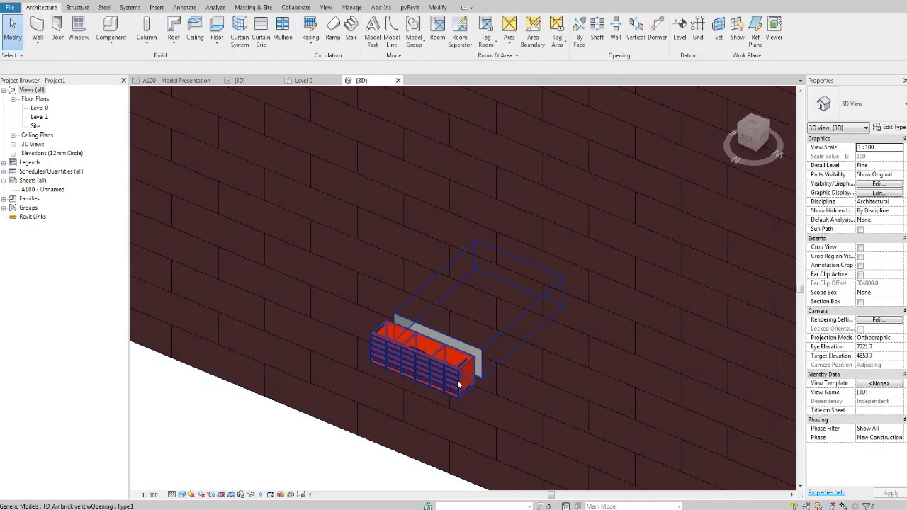
{"action": "scroll", "coordinate": [499, 375], "scroll_direction": "up", "scroll_amount": 3}
{"action": "scroll", "coordinate": [499, 375], "scroll_direction": "up", "scroll_amount": 3}
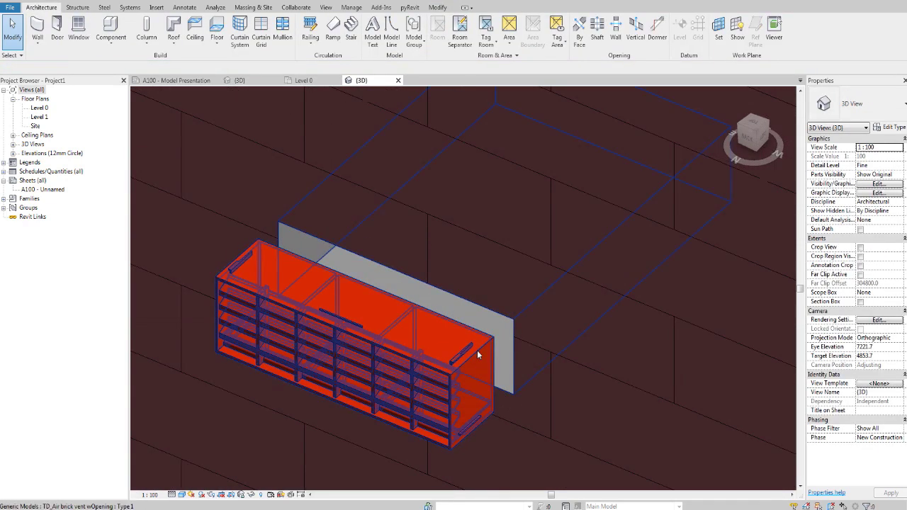
Step: Try a Wall Depth Setting of 100 for the vent type
{"action": "left_click", "coordinate": [477, 350]}
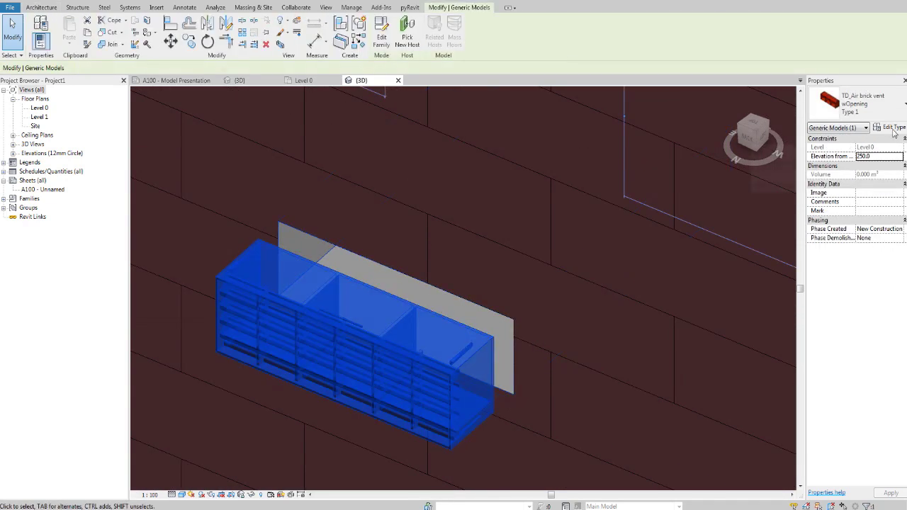
{"action": "left_click", "coordinate": [891, 157]}
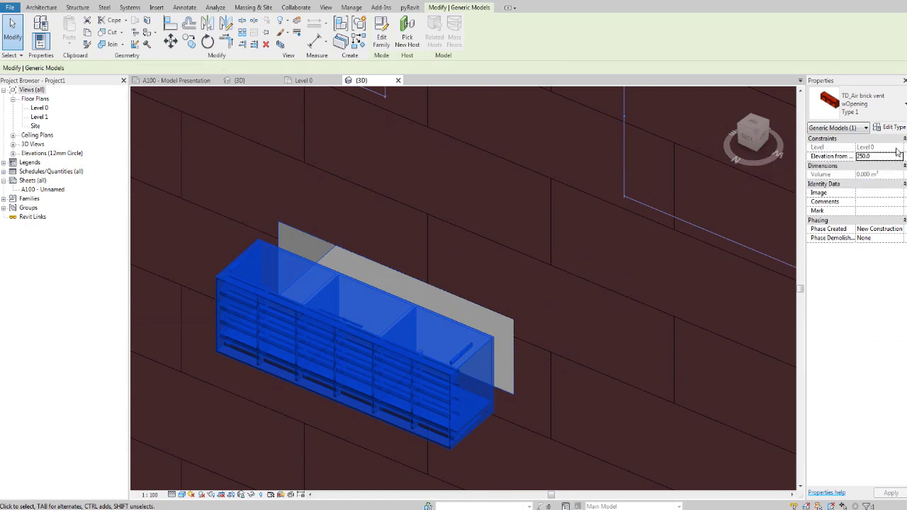
{"action": "left_click", "coordinate": [890, 127]}
{"action": "left_click", "coordinate": [515, 223]}
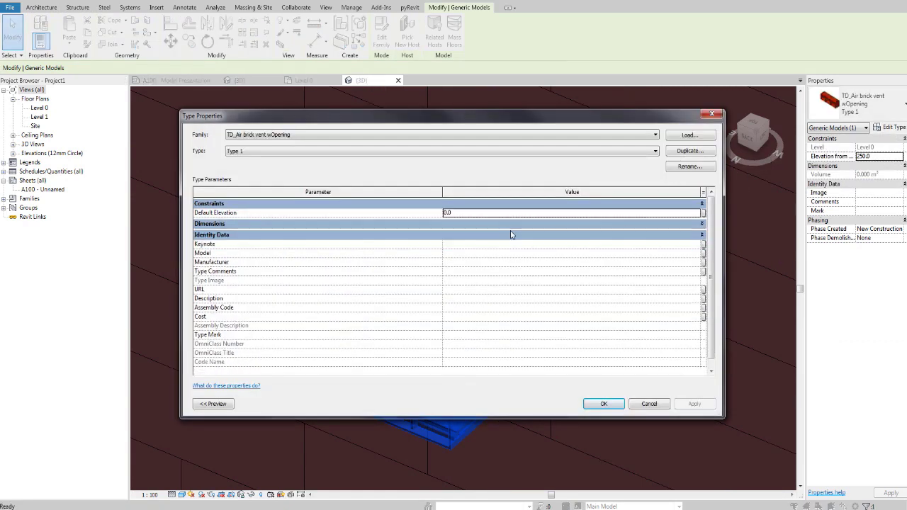
{"action": "left_click", "coordinate": [504, 225]}
{"action": "left_click", "coordinate": [500, 233]}
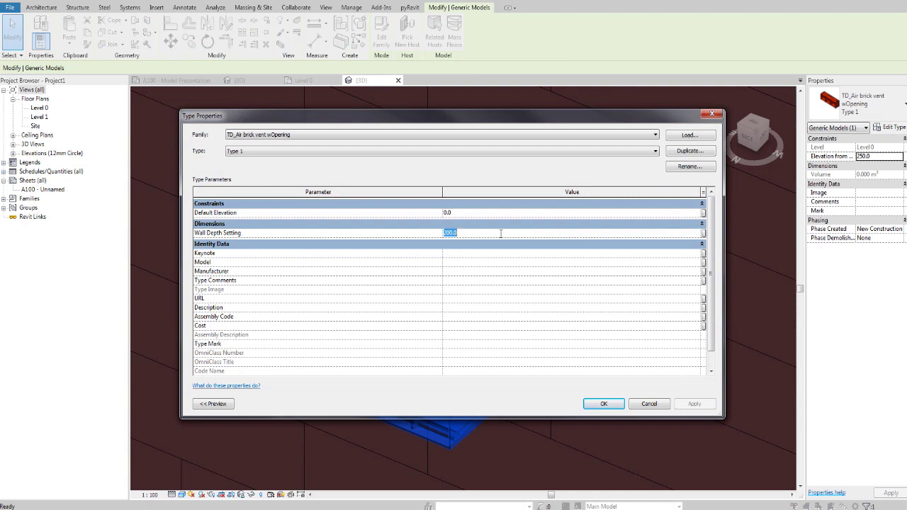
{"action": "type", "text": "100"}
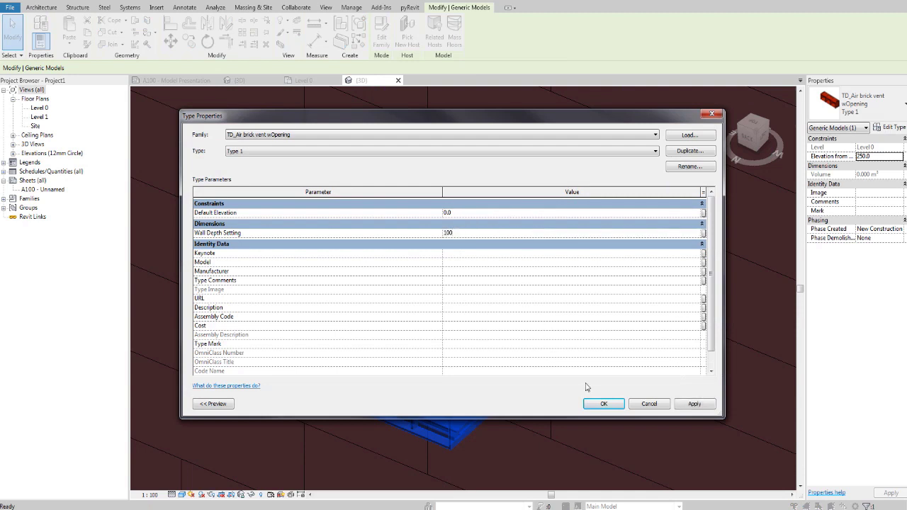
{"action": "left_click", "coordinate": [604, 404]}
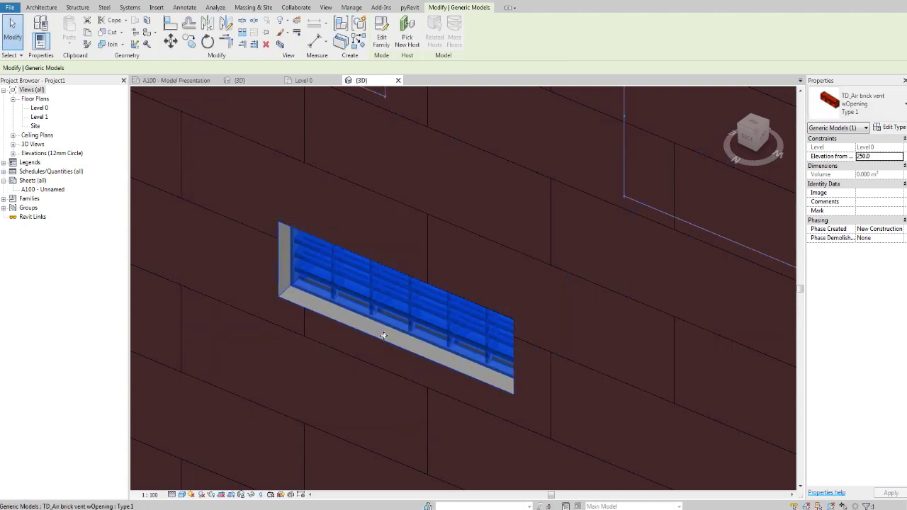
{"action": "scroll", "coordinate": [356, 320], "scroll_direction": "up", "scroll_amount": 2}
{"action": "key", "text": "Escape"}
Step: Set the vent type's Wall Depth Setting to 116.5
{"action": "scroll", "coordinate": [301, 283], "scroll_direction": "up", "scroll_amount": 2}
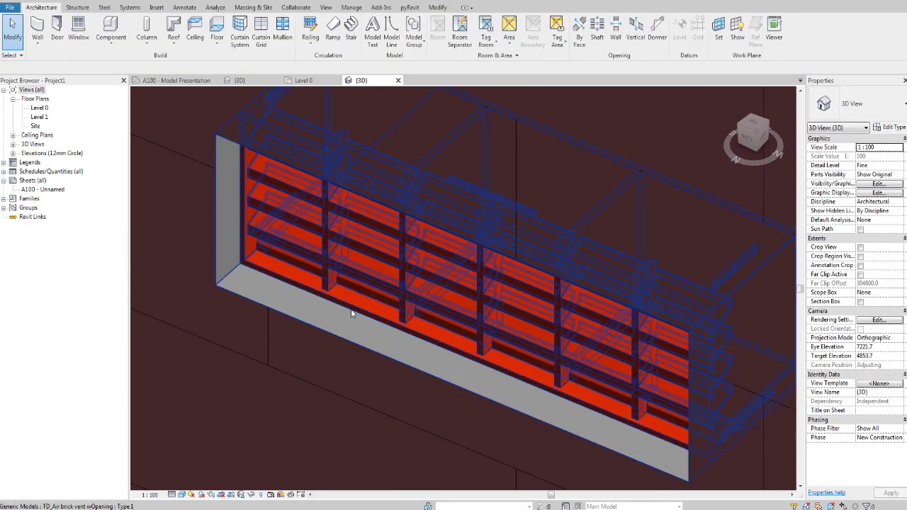
{"action": "scroll", "coordinate": [351, 309], "scroll_direction": "down", "scroll_amount": 4}
{"action": "scroll", "coordinate": [401, 344], "scroll_direction": "up", "scroll_amount": 1}
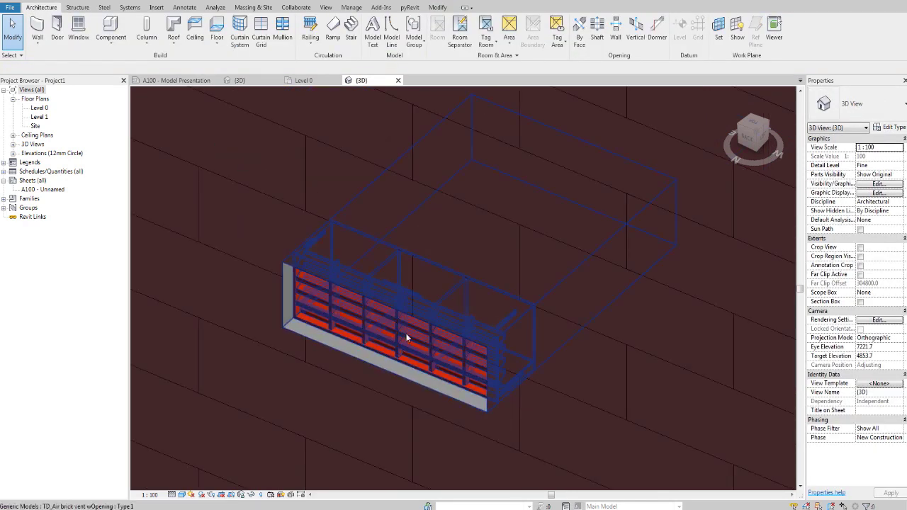
{"action": "left_click", "coordinate": [407, 338]}
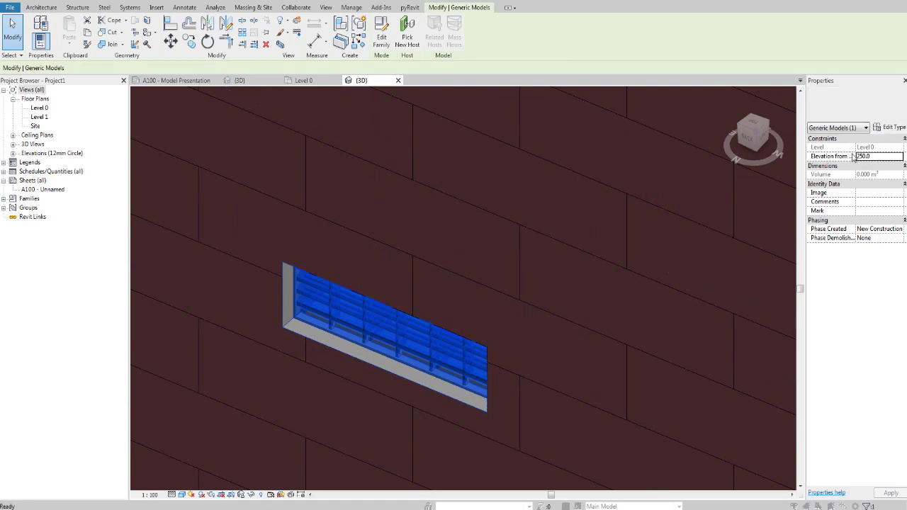
{"action": "left_click", "coordinate": [887, 127]}
{"action": "left_click", "coordinate": [480, 234]}
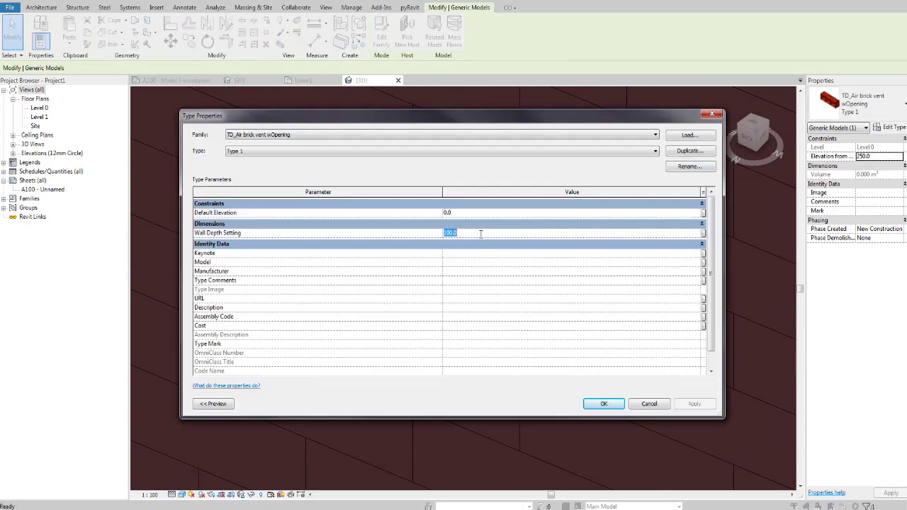
{"action": "type", "text": "116.5"}
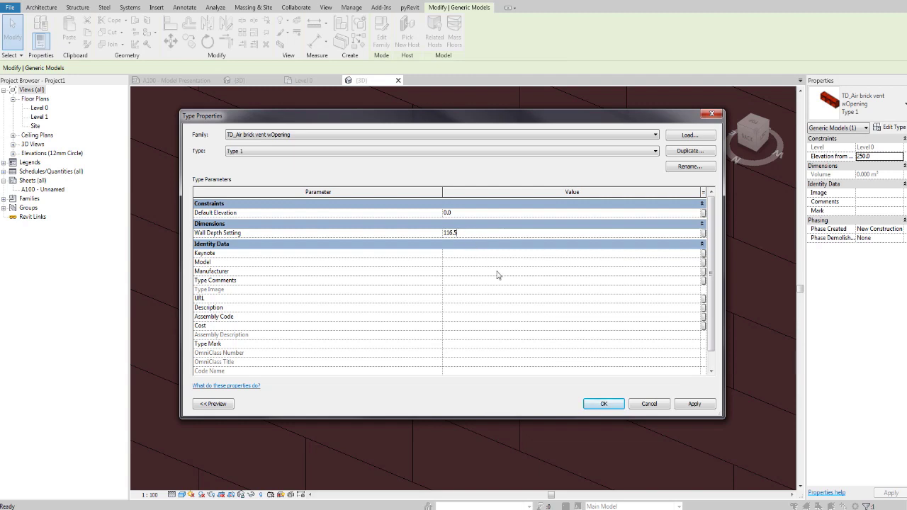
{"action": "left_click", "coordinate": [603, 404]}
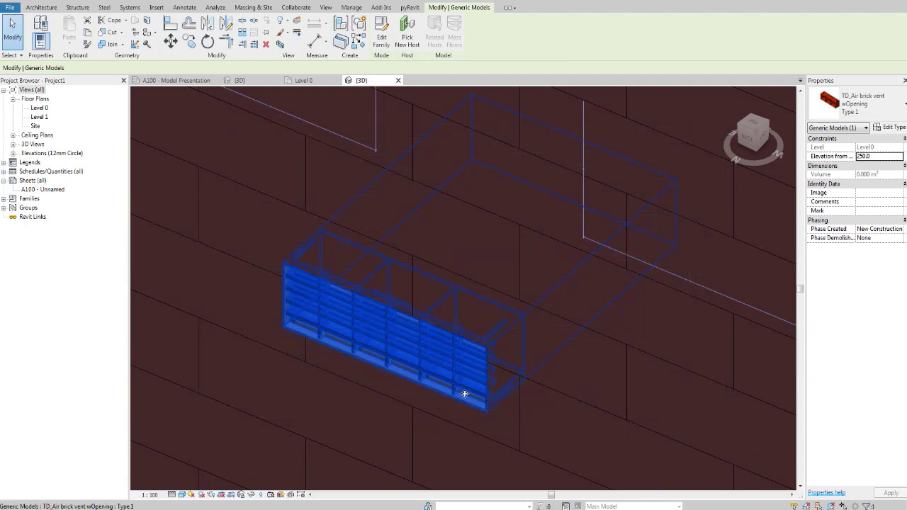
{"action": "scroll", "coordinate": [476, 417], "scroll_direction": "up", "scroll_amount": 5}
{"action": "key", "text": "Escape"}
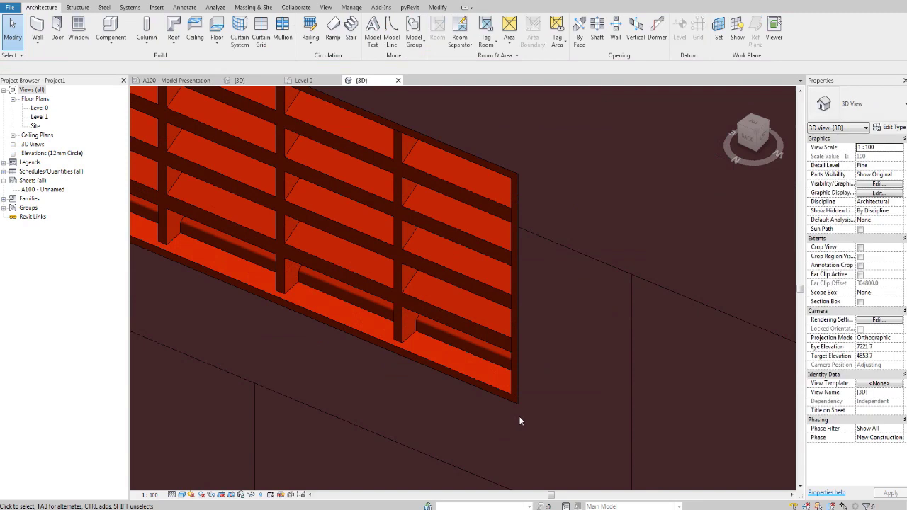
{"action": "scroll", "coordinate": [518, 416], "scroll_direction": "down", "scroll_amount": 8}
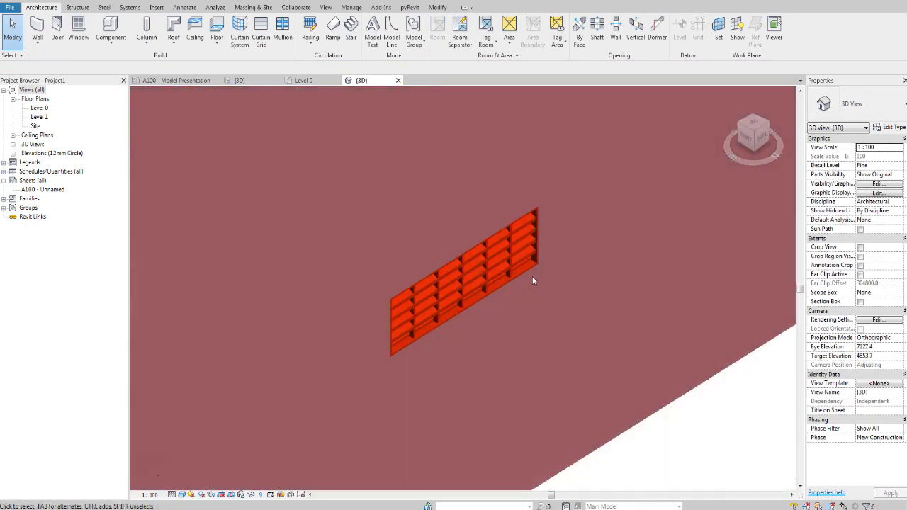
Step: Reframe the vent in Revit, then move to the Air Brick Ventilation product page in Firefox
{"action": "middle_click_drag", "start_coordinate": [532, 282], "coordinate": [490, 361], "text": "shift"}
{"action": "scroll", "coordinate": [489, 355], "scroll_direction": "down", "scroll_amount": 2}
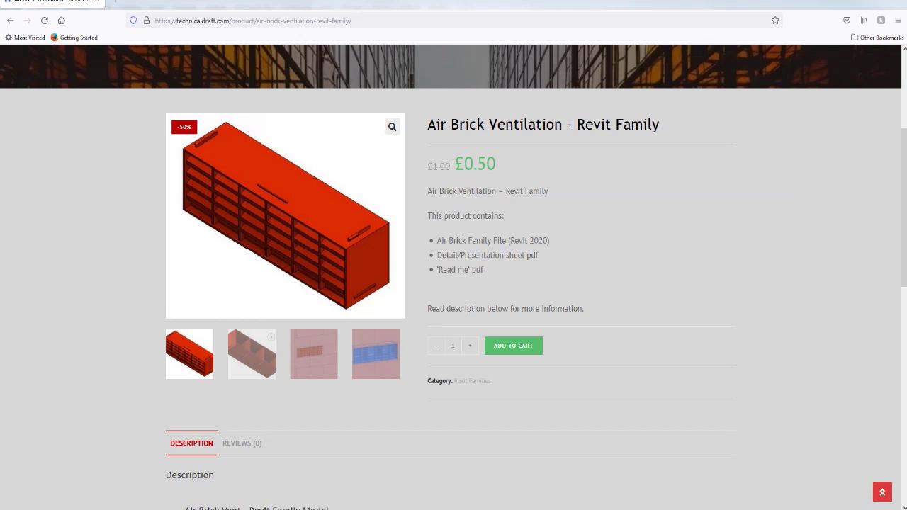
{"action": "mouse_move", "coordinate": [305, 509]}
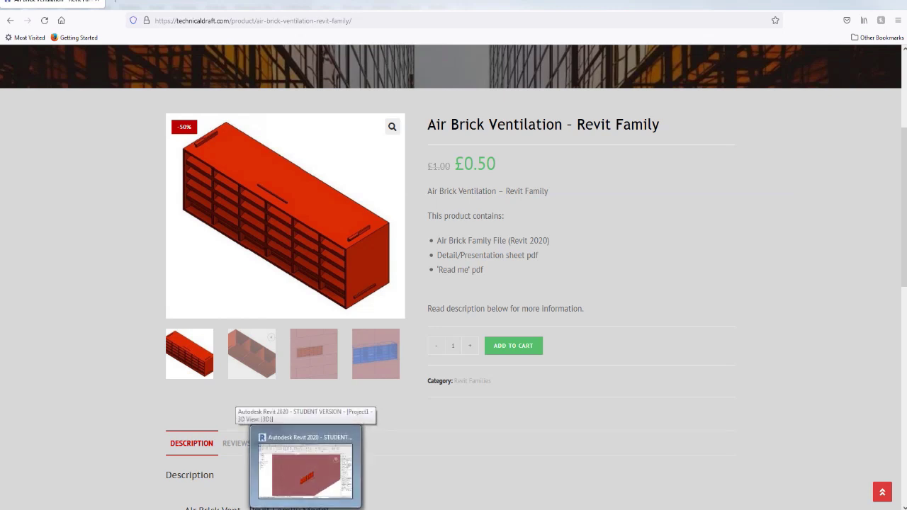
Step: Back in Revit, orbit to a close frontal view of the vent flush in the brick wall
{"action": "left_click", "coordinate": [305, 469]}
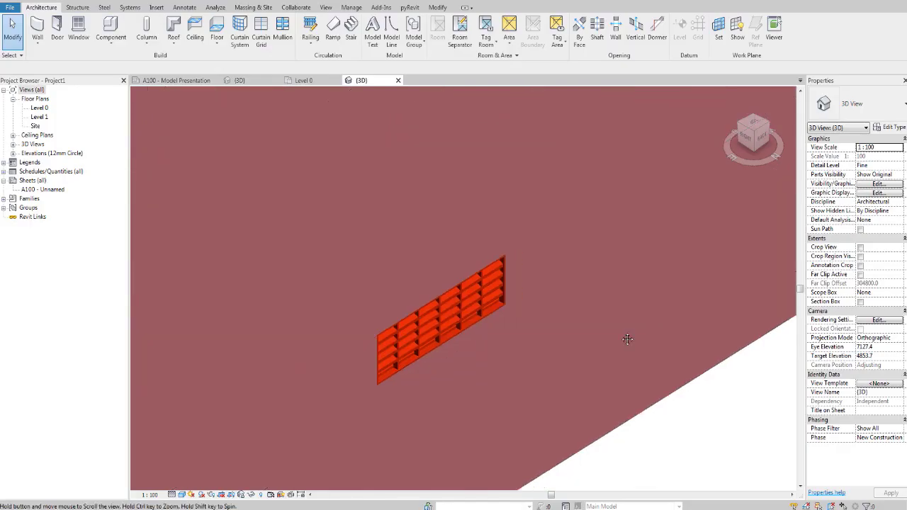
{"action": "left_click", "coordinate": [468, 306]}
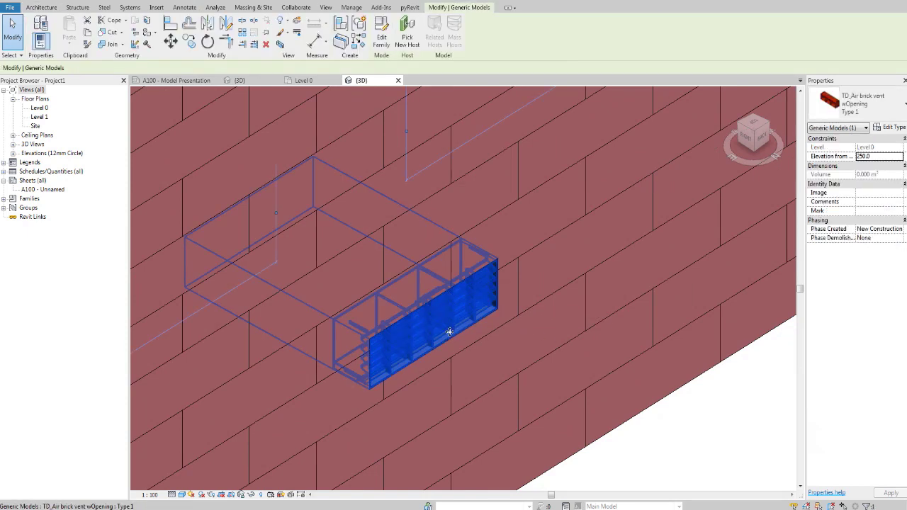
{"action": "scroll", "coordinate": [450, 330], "scroll_direction": "up", "scroll_amount": 4}
{"action": "middle_click_drag", "start_coordinate": [463, 343], "coordinate": [322, 314], "text": "shift"}
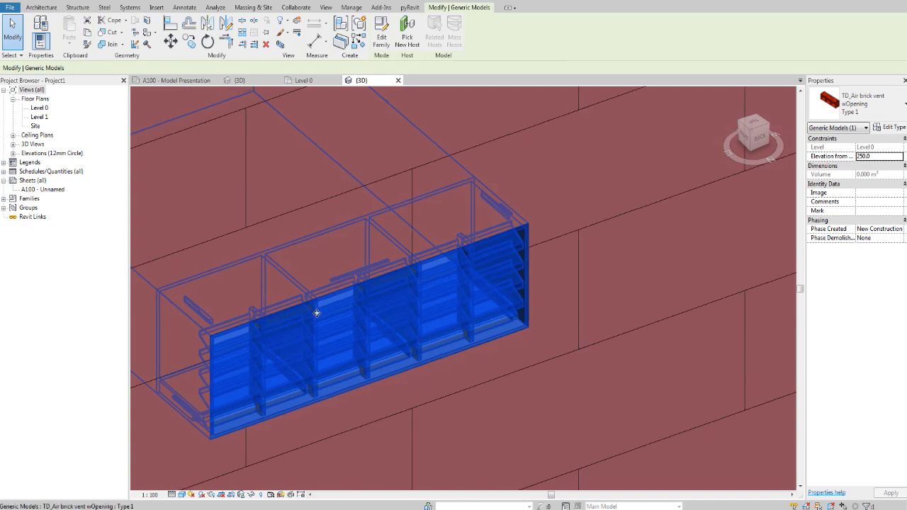
{"action": "scroll", "coordinate": [345, 338], "scroll_direction": "up", "scroll_amount": 2}
{"action": "scroll", "coordinate": [347, 348], "scroll_direction": "down", "scroll_amount": 2}
{"action": "scroll", "coordinate": [347, 347], "scroll_direction": "down", "scroll_amount": 2}
{"action": "key", "text": "Escape"}
{"action": "scroll", "coordinate": [311, 328], "scroll_direction": "up", "scroll_amount": 4}
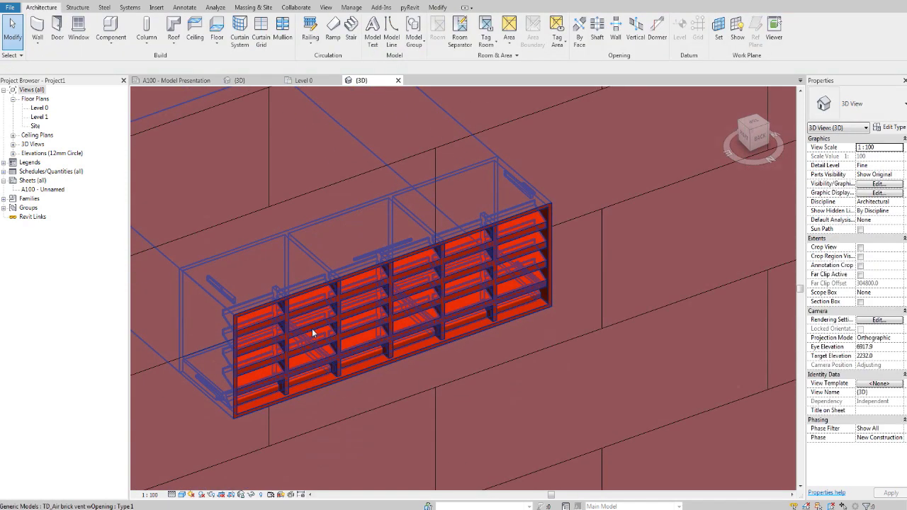
{"action": "middle_click_drag", "start_coordinate": [311, 334], "coordinate": [325, 345]}
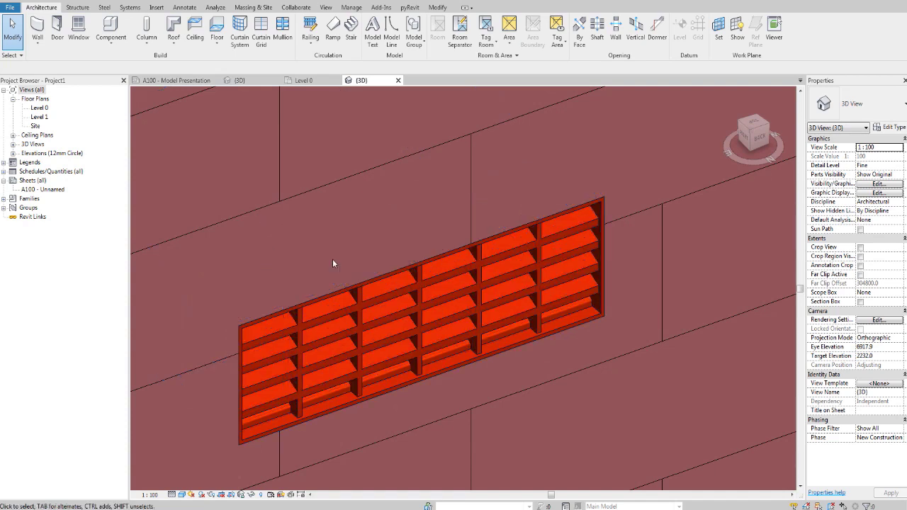
{"action": "scroll", "coordinate": [328, 281], "scroll_direction": "down", "scroll_amount": 2}
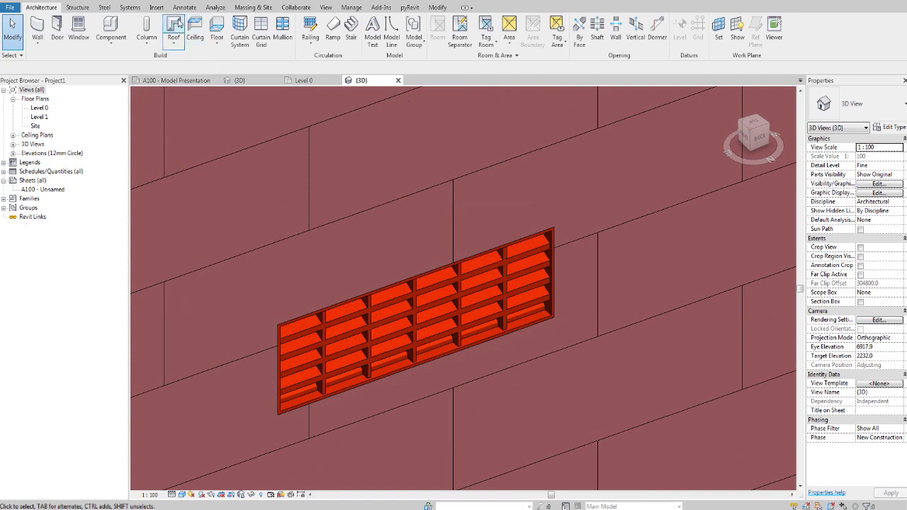
Step: Look through the Component options and the File menu, then dismiss them without choosing anything
{"action": "left_click", "coordinate": [115, 46]}
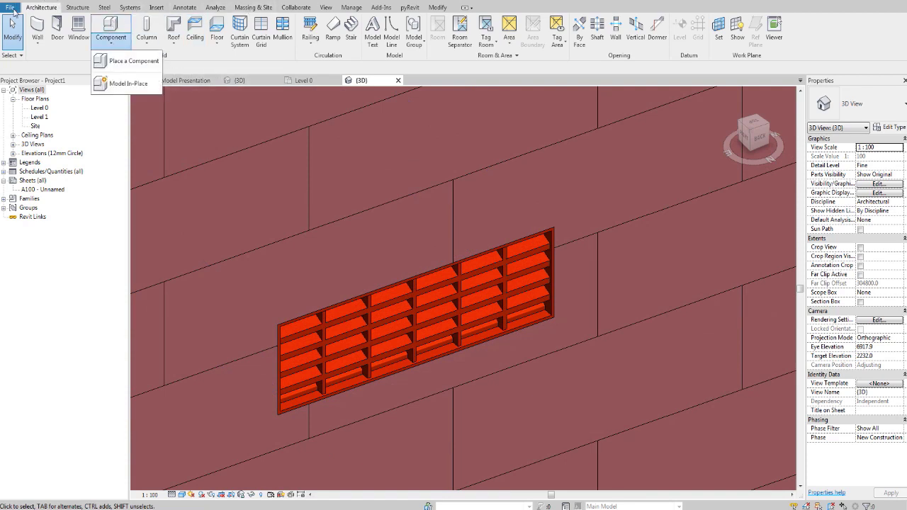
{"action": "left_click", "coordinate": [12, 9]}
{"action": "left_click", "coordinate": [11, 9]}
{"action": "left_click", "coordinate": [11, 8]}
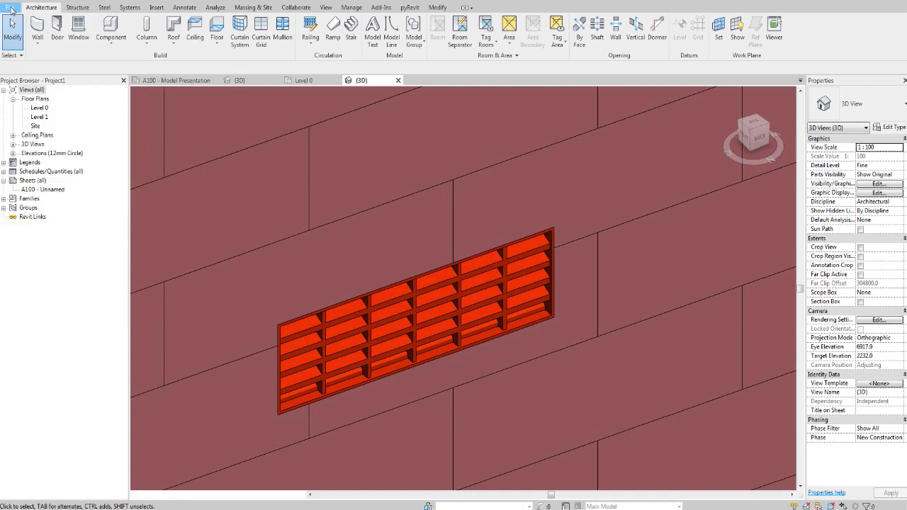
{"action": "left_click", "coordinate": [11, 8]}
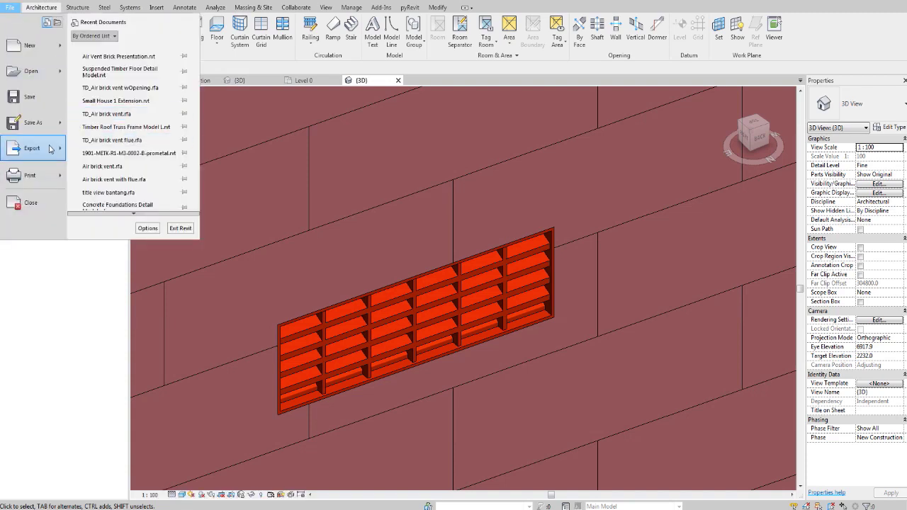
{"action": "mouse_move", "coordinate": [61, 52]}
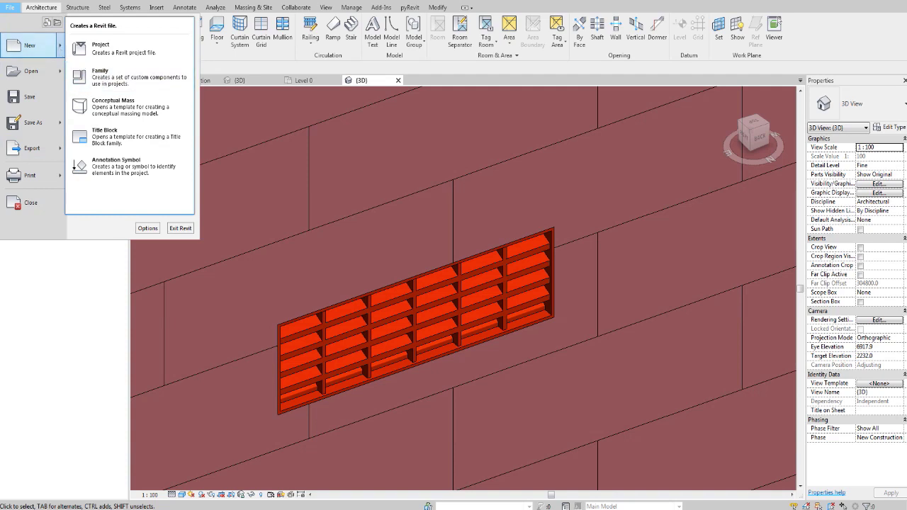
{"action": "key", "text": "Escape"}
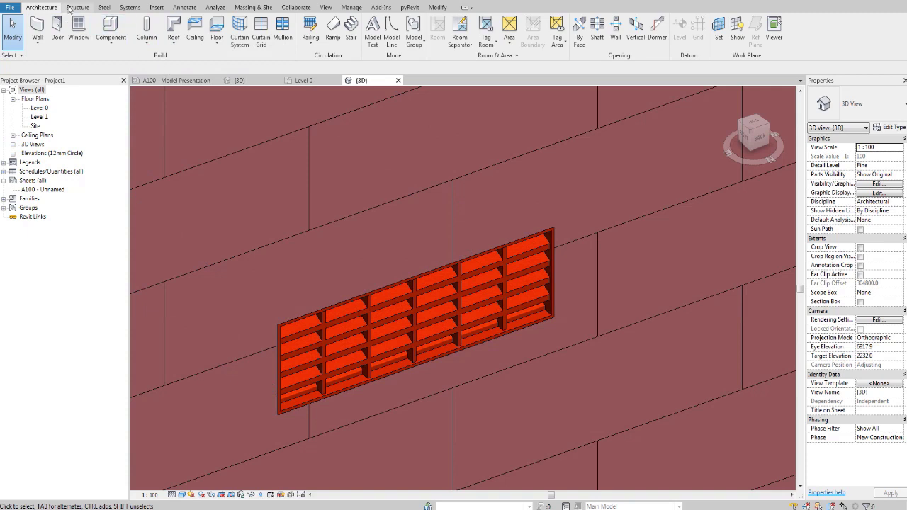
Step: Create a Model In-Place family in the Generic Models category, keeping the default name
{"action": "left_click", "coordinate": [111, 40]}
{"action": "left_click", "coordinate": [123, 83]}
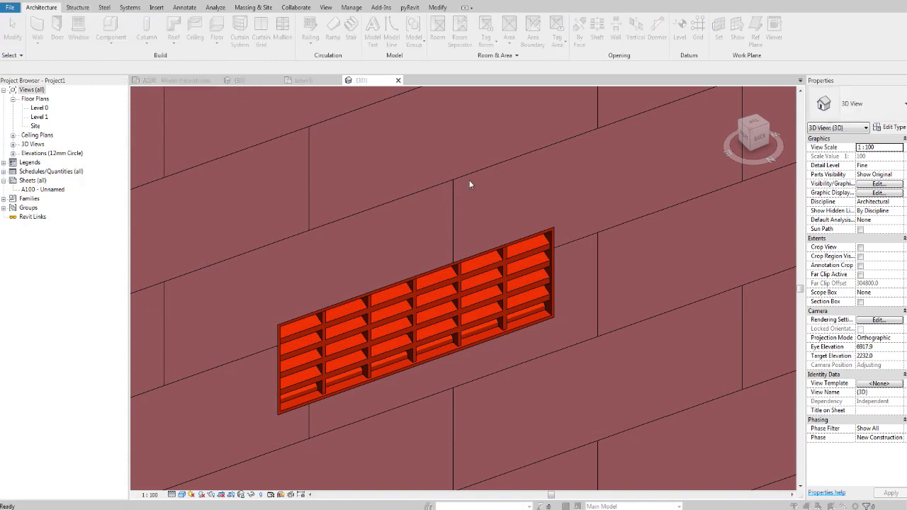
{"action": "scroll", "coordinate": [424, 241], "scroll_direction": "down", "scroll_amount": 2}
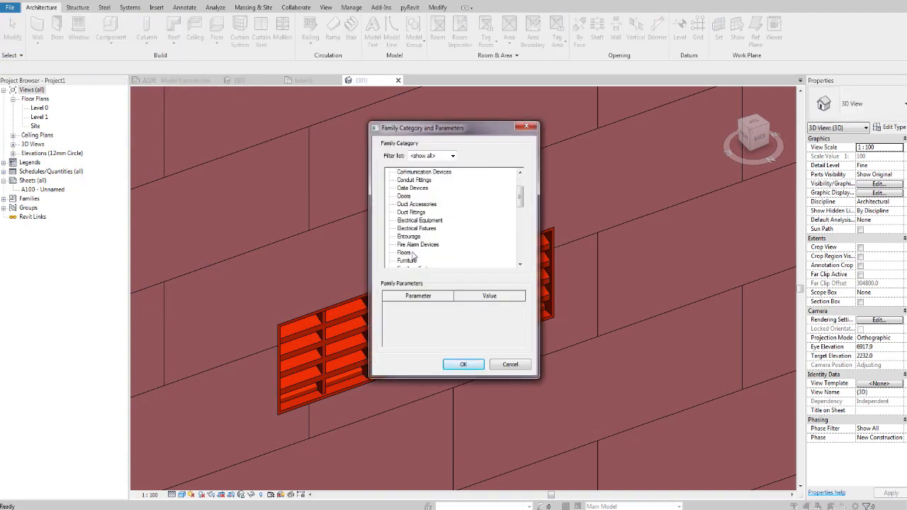
{"action": "scroll", "coordinate": [418, 256], "scroll_direction": "down", "scroll_amount": 1}
{"action": "left_click", "coordinate": [418, 245]}
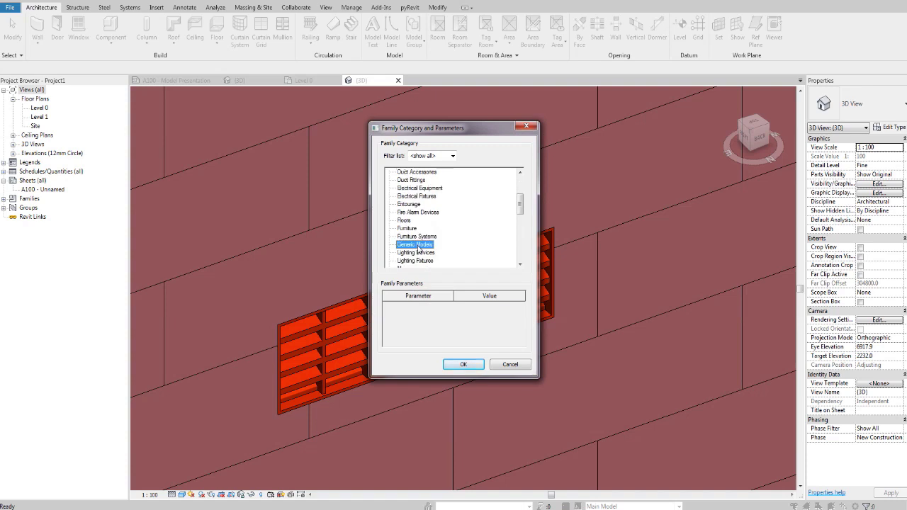
{"action": "left_click", "coordinate": [463, 364]}
{"action": "key", "text": "Return"}
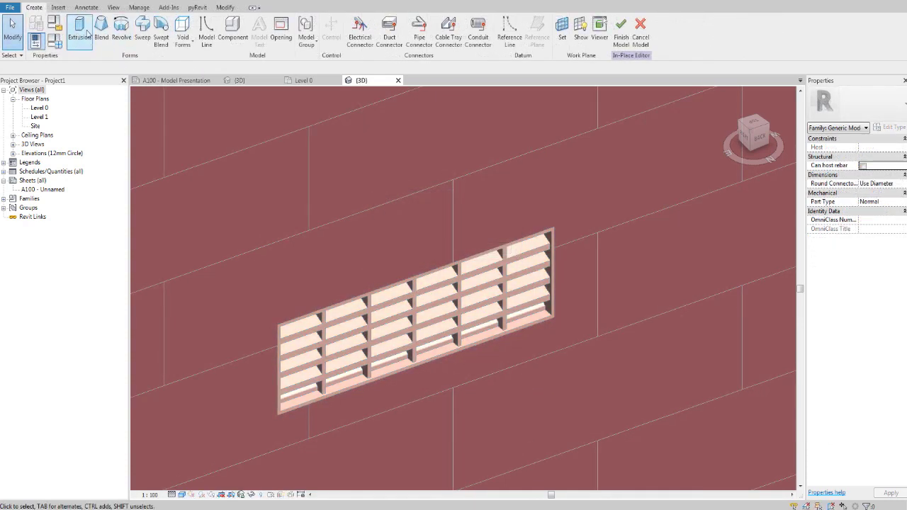